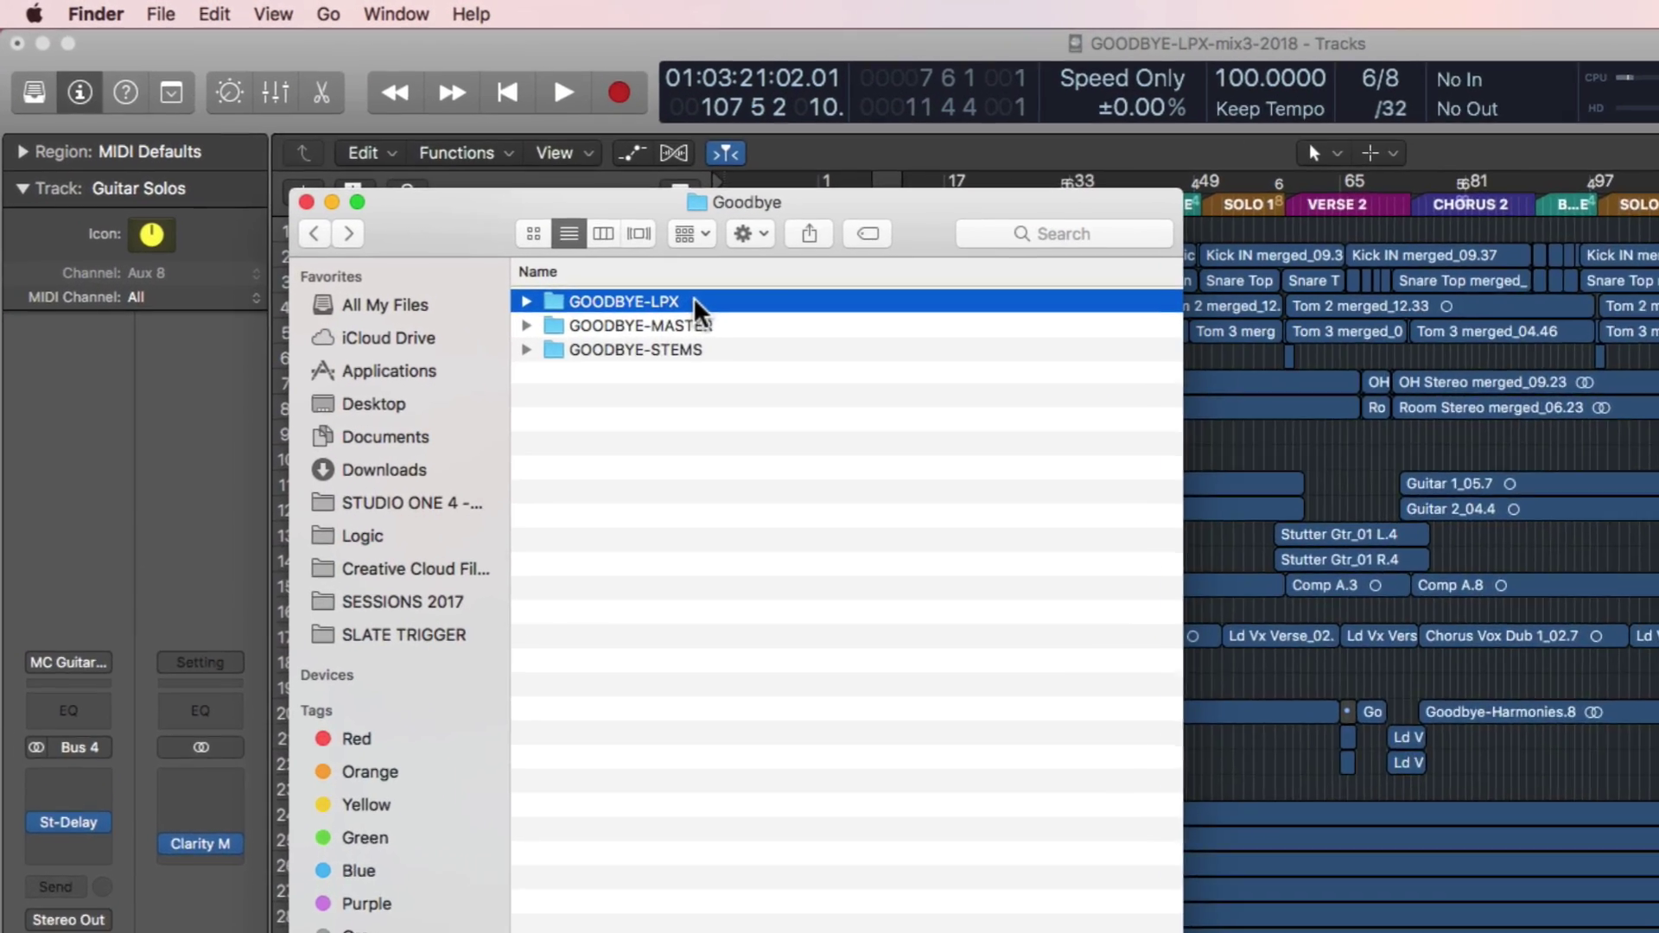
Use Get Info to confirm the GOODBYE-LPX folder is 3.62 GB, then return to Logic
right_click(474, 205)
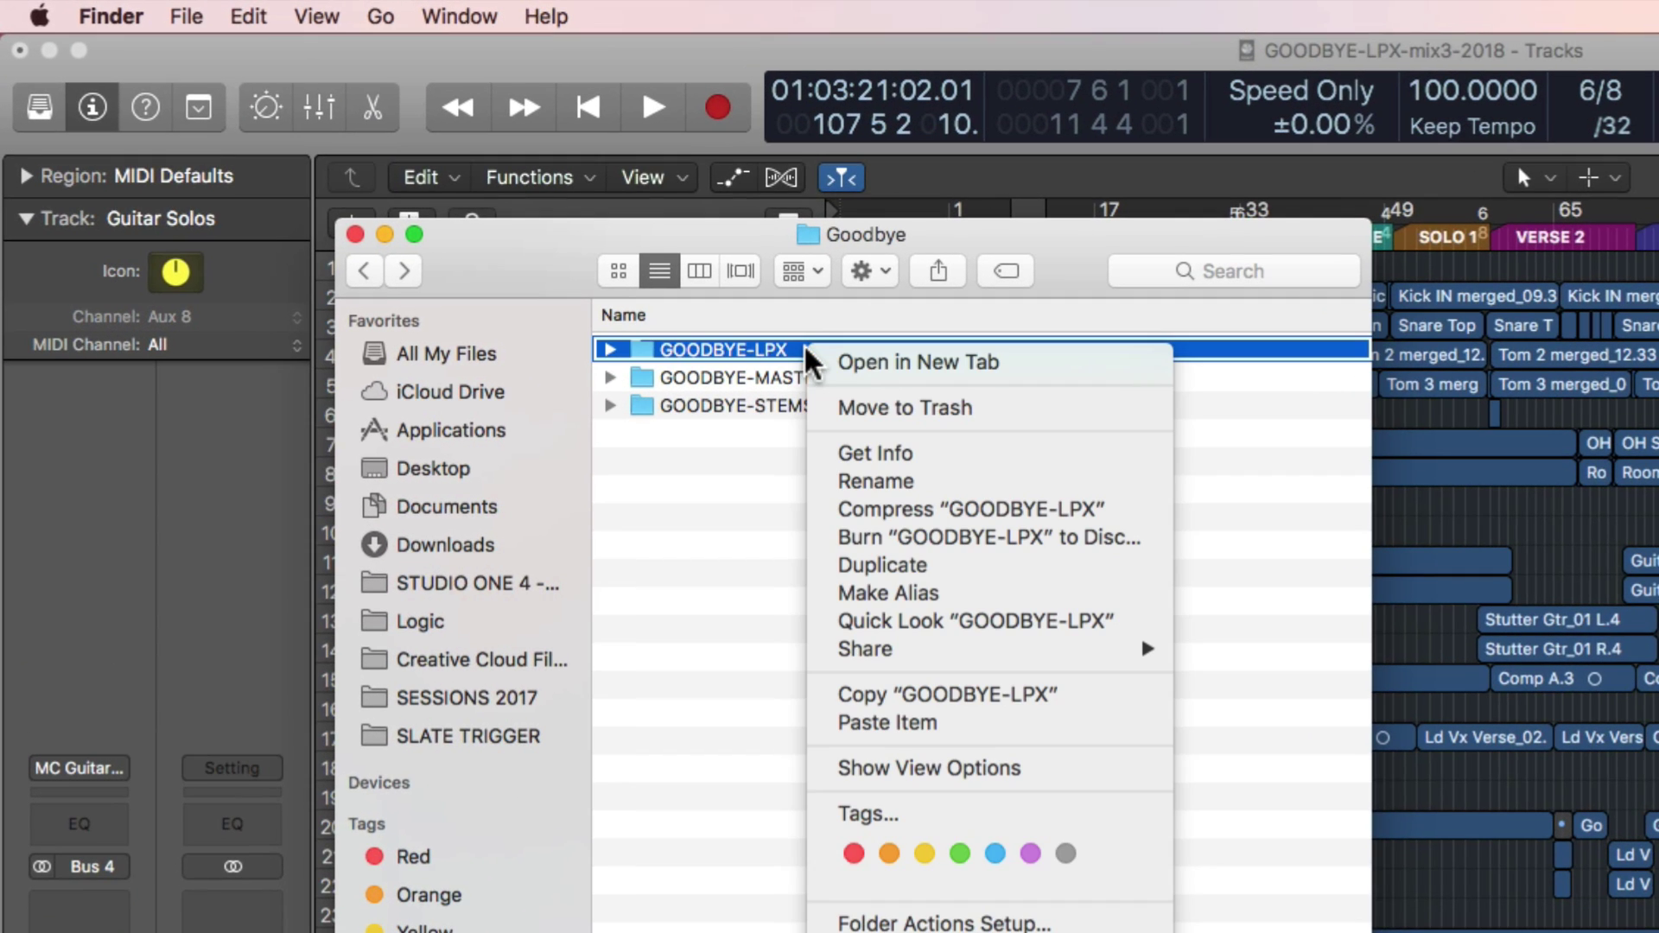
click(925, 455)
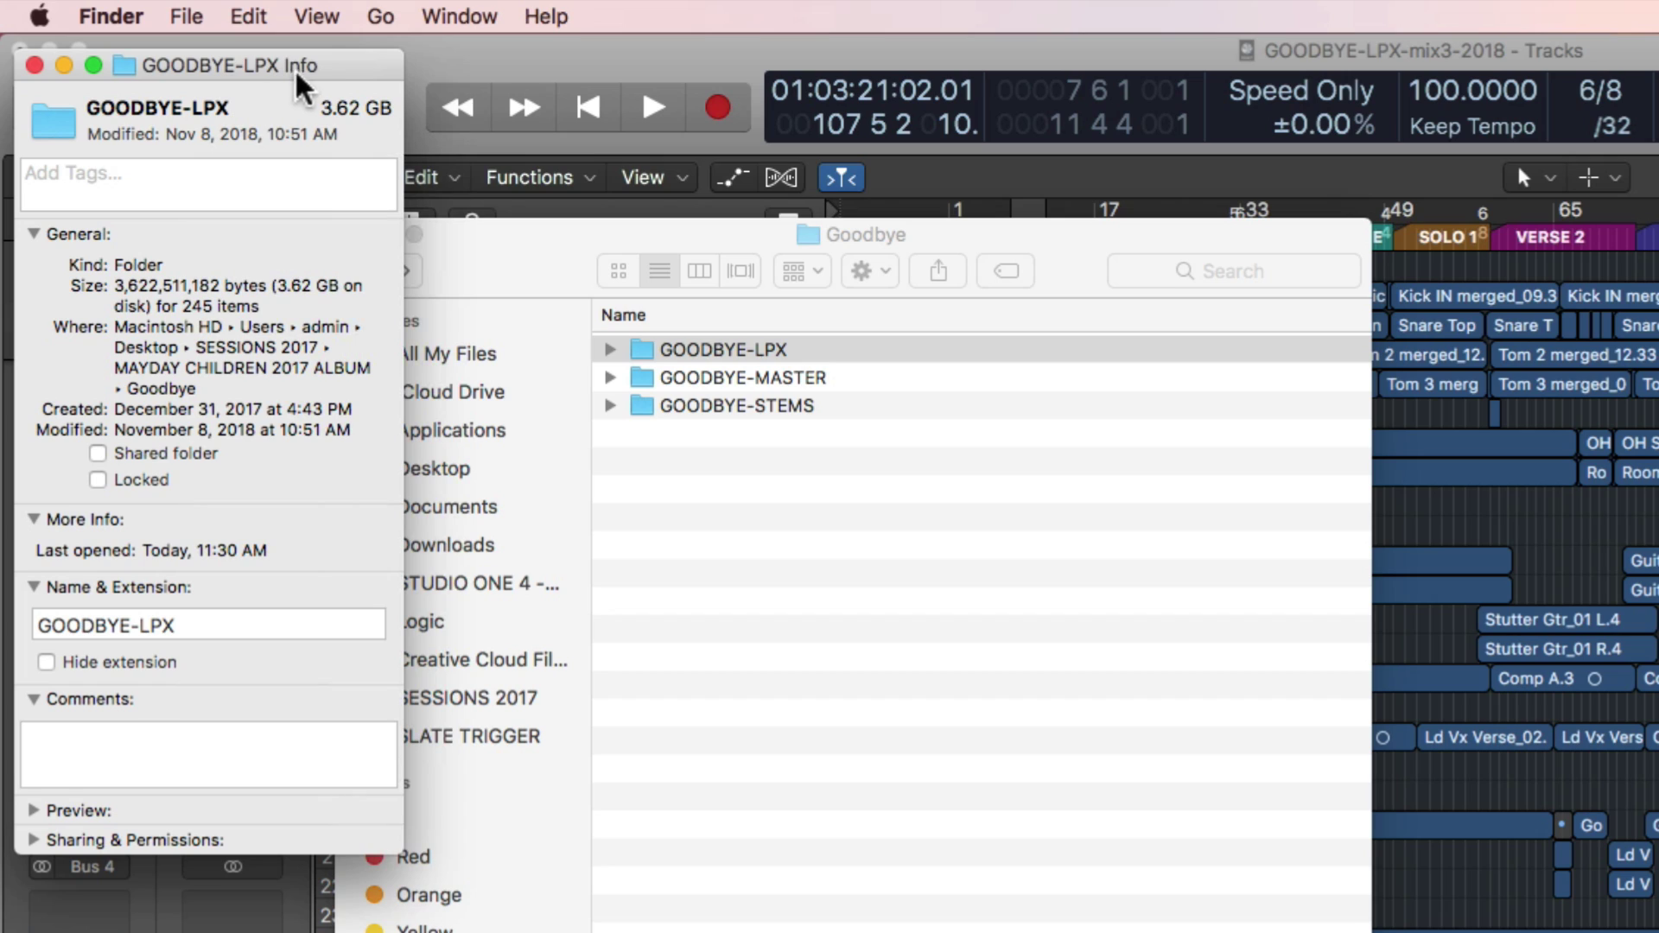
drag(342, 64, 373, 71)
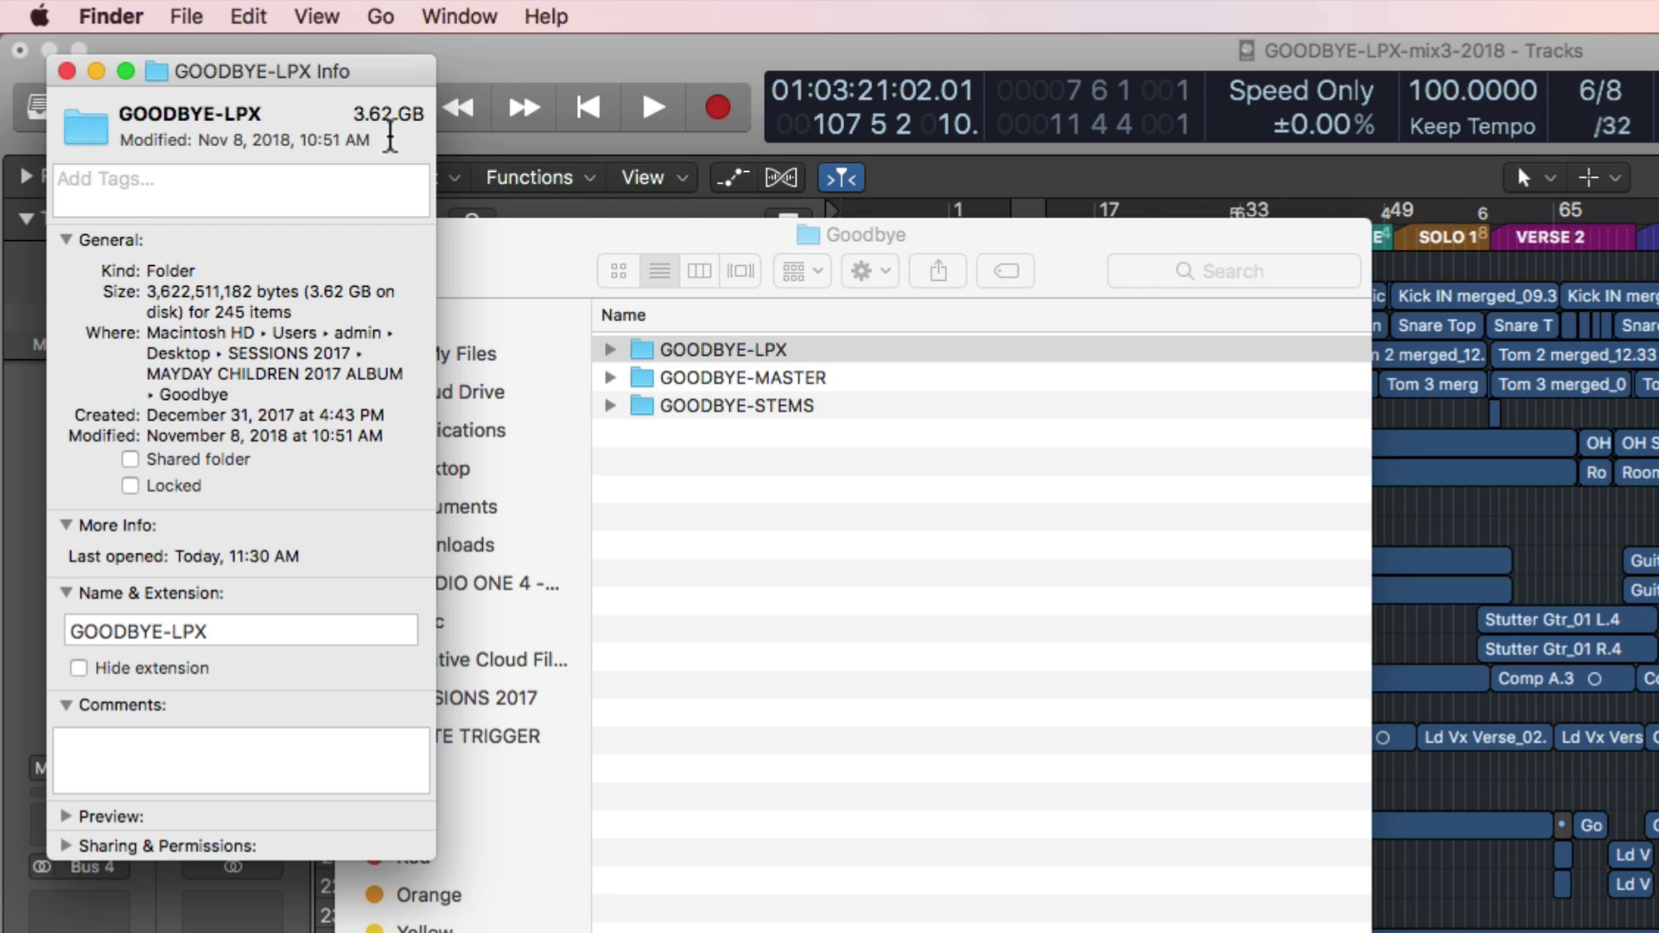
click(311, 51)
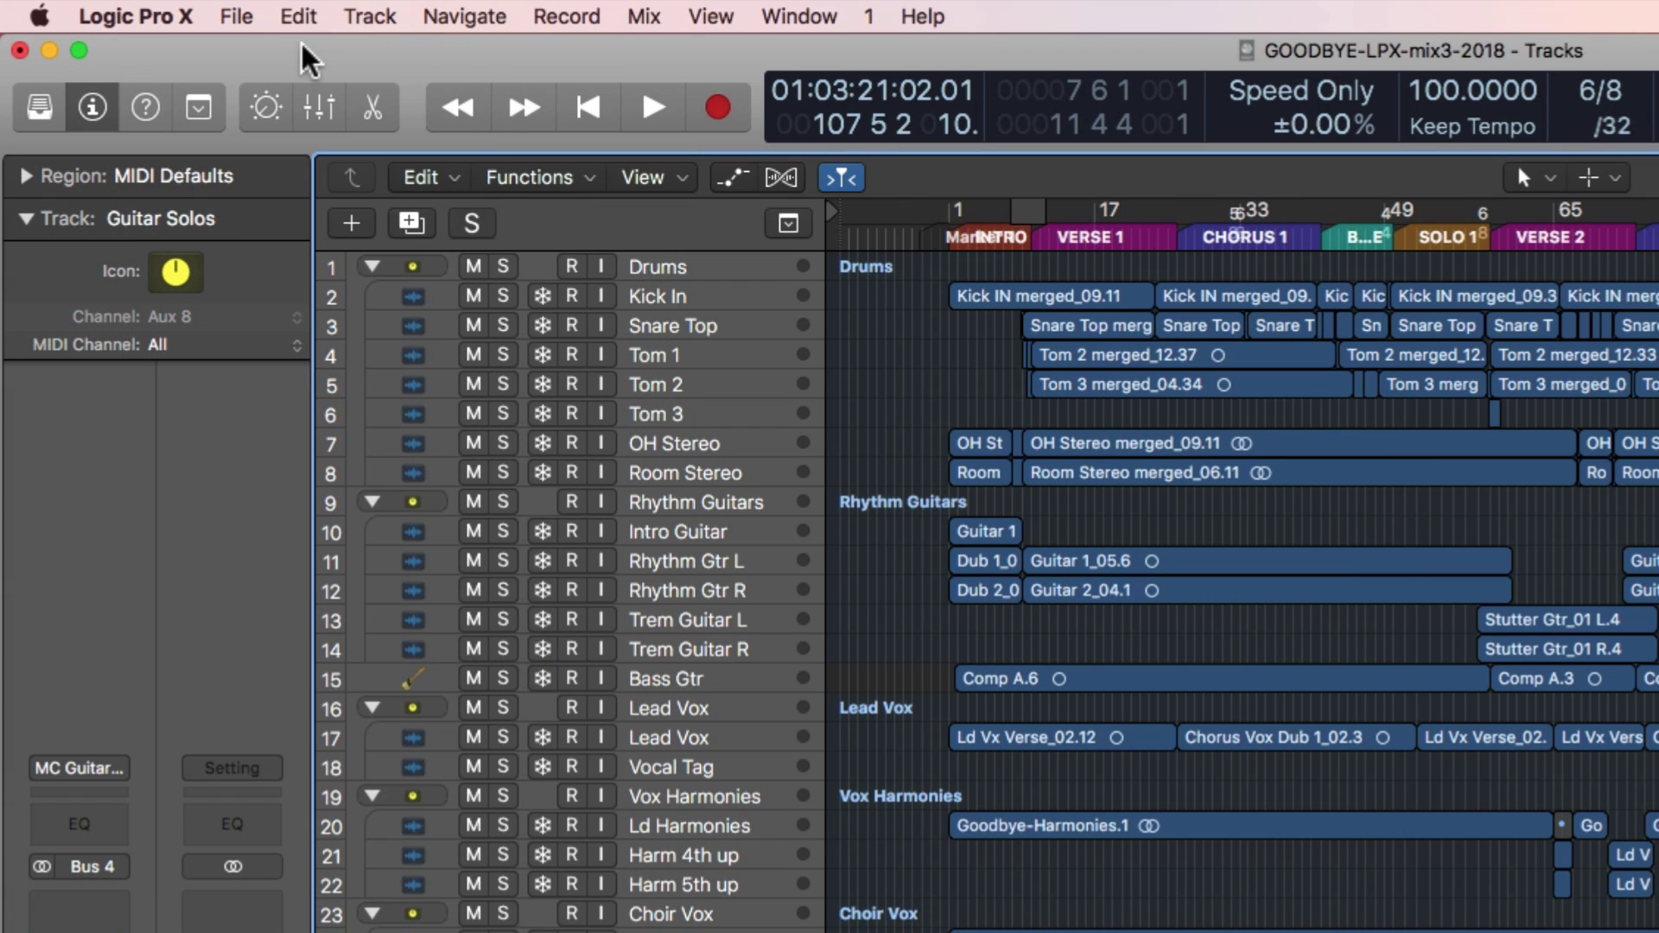
Consolidate the project's audio, EXS, Ultrabeat and Space Designer files, leaving Alchemy and Apple Sound Library unchecked
click(246, 17)
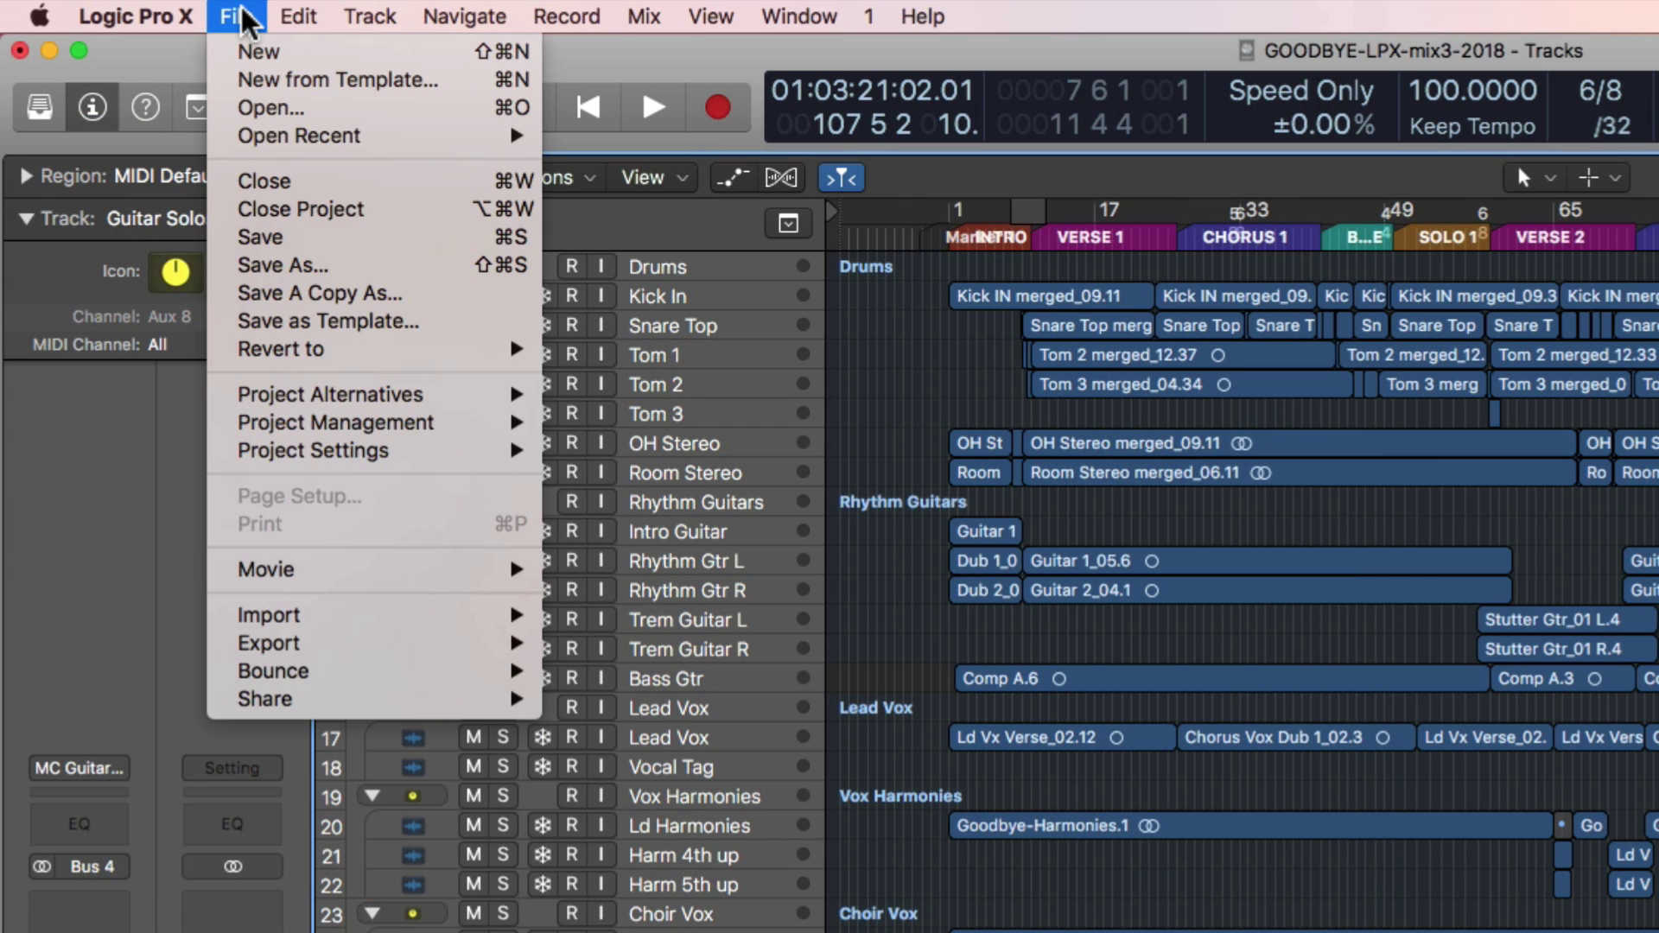
mouse_move(416, 422)
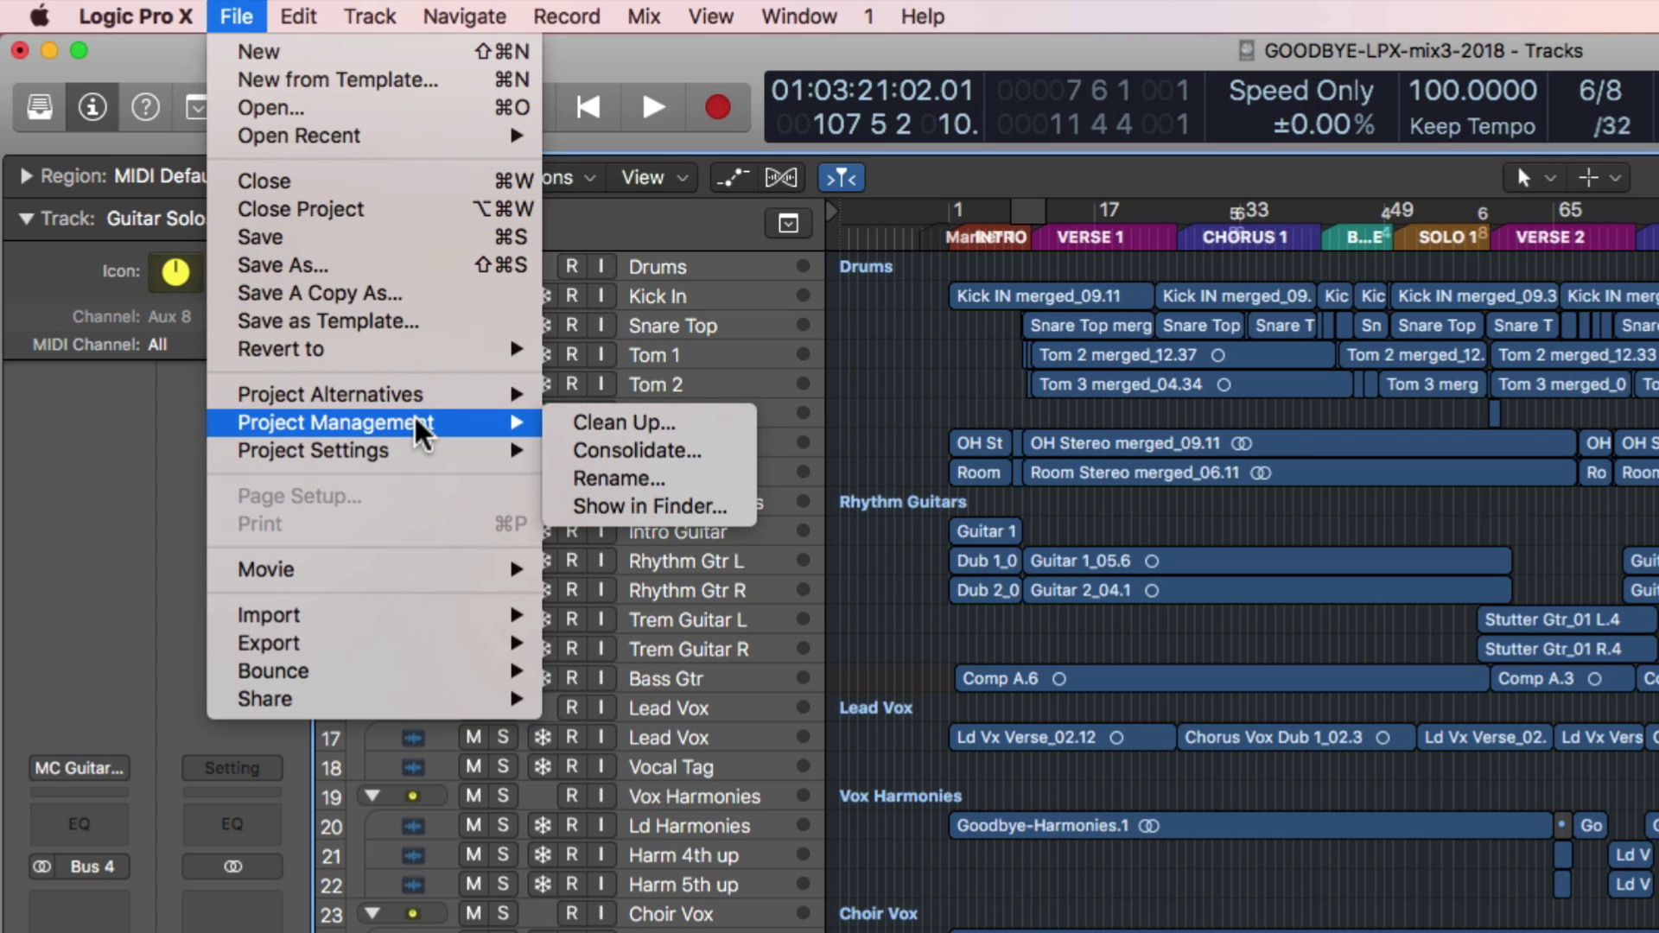
click(715, 456)
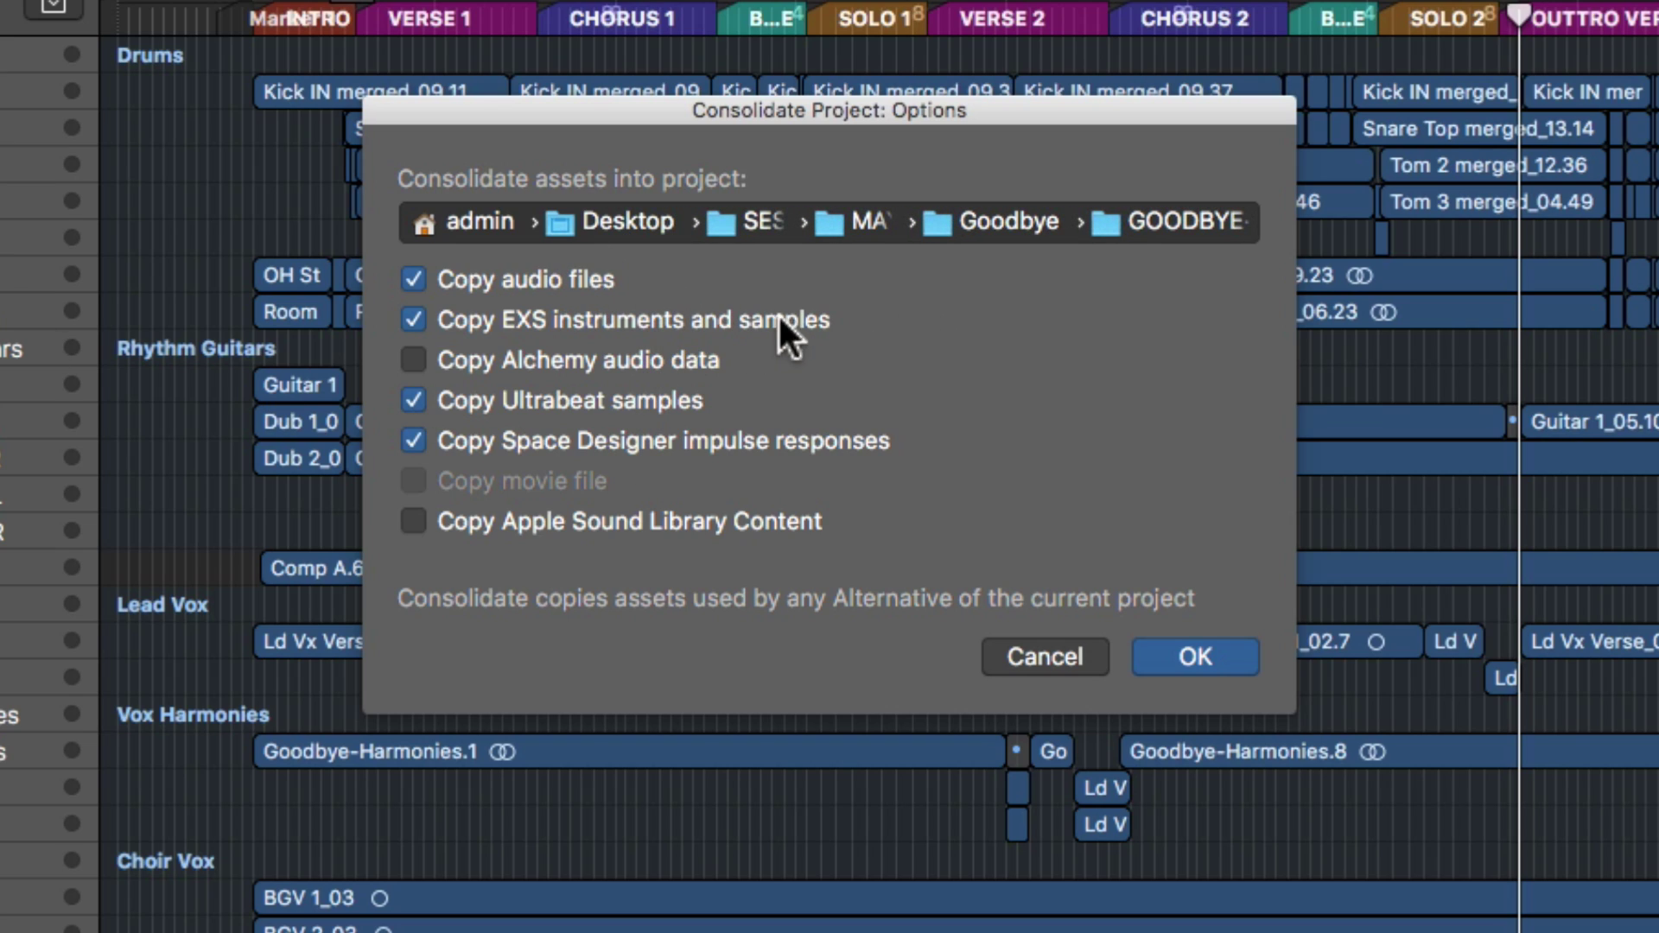
click(536, 356)
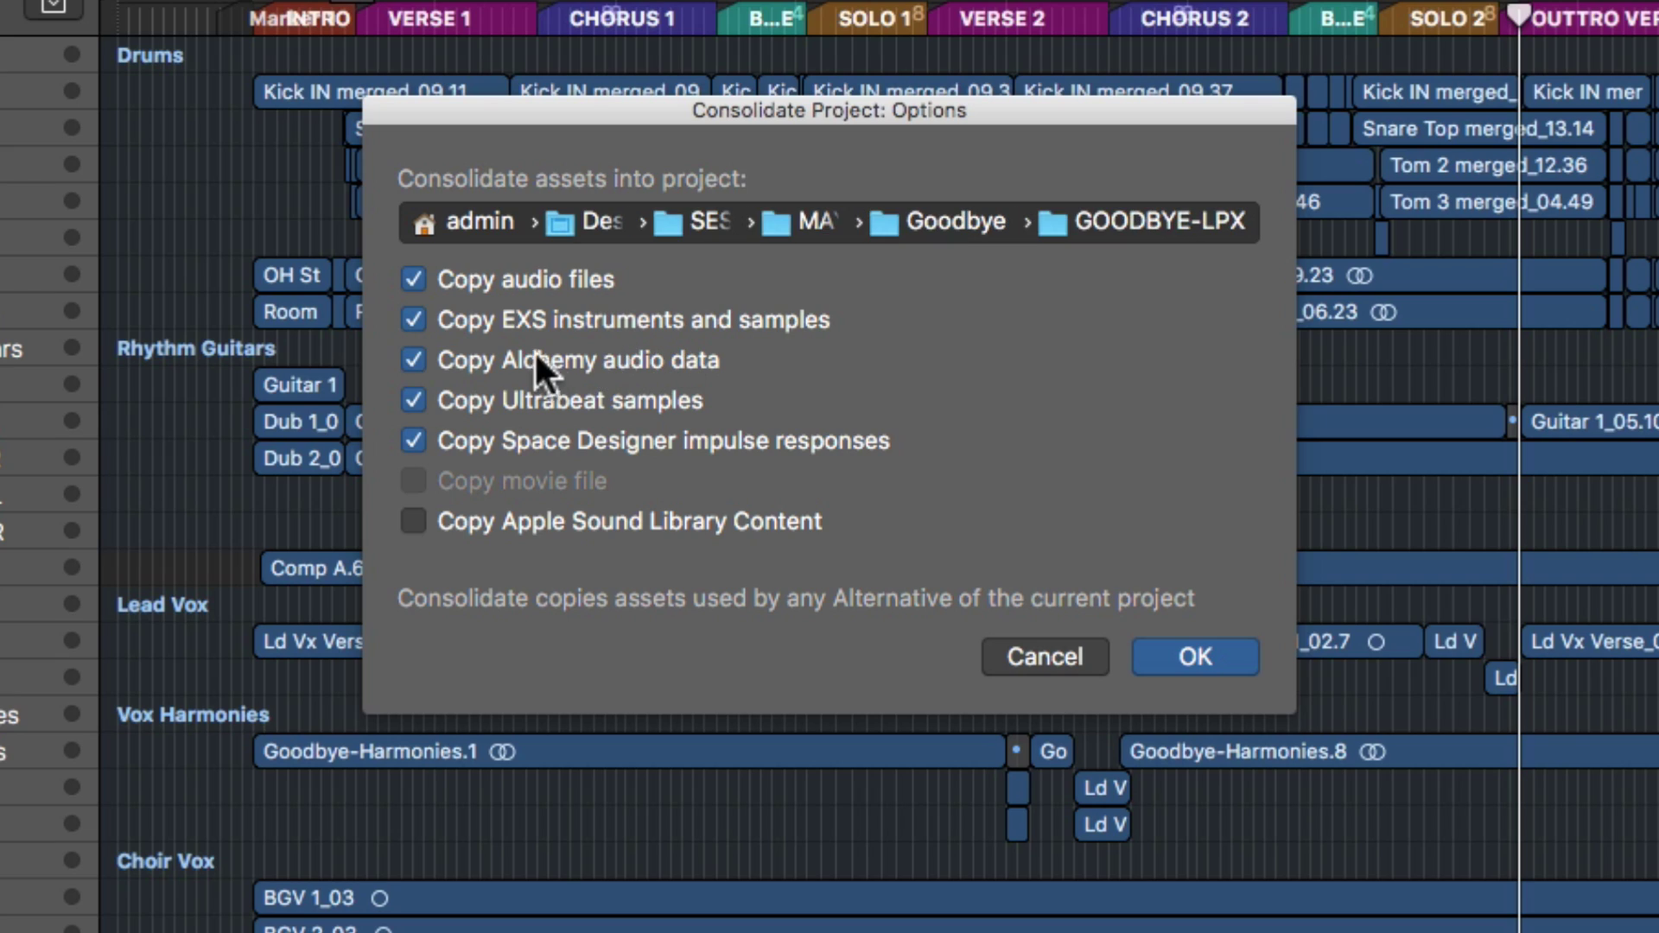
click(619, 356)
click(572, 521)
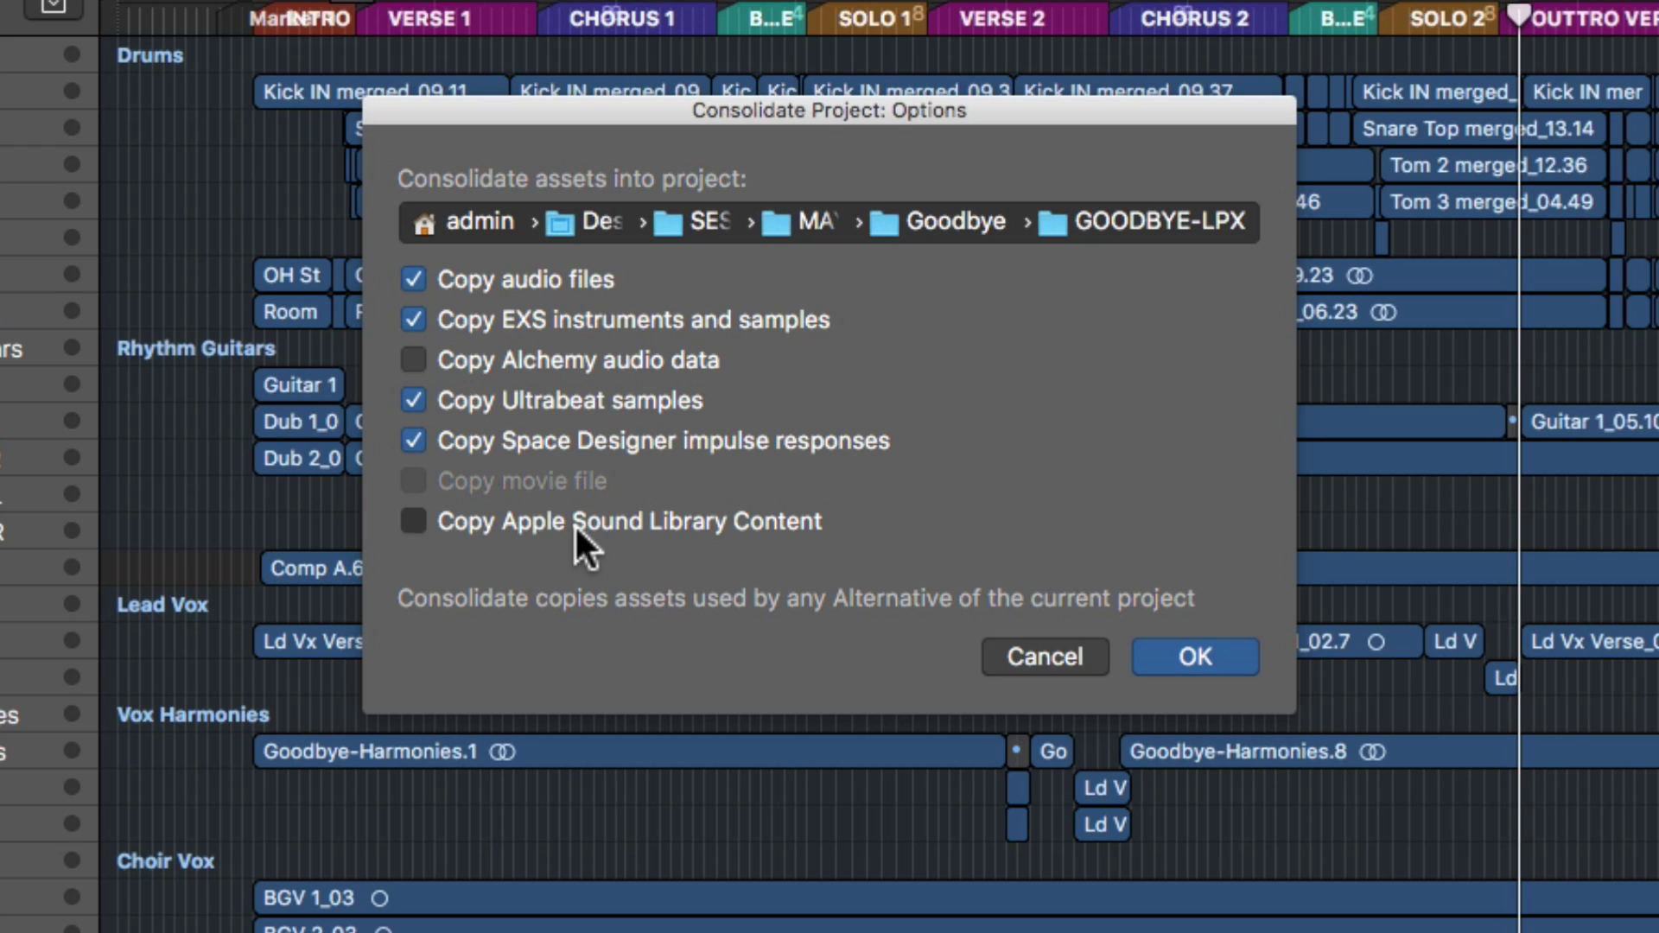
click(636, 520)
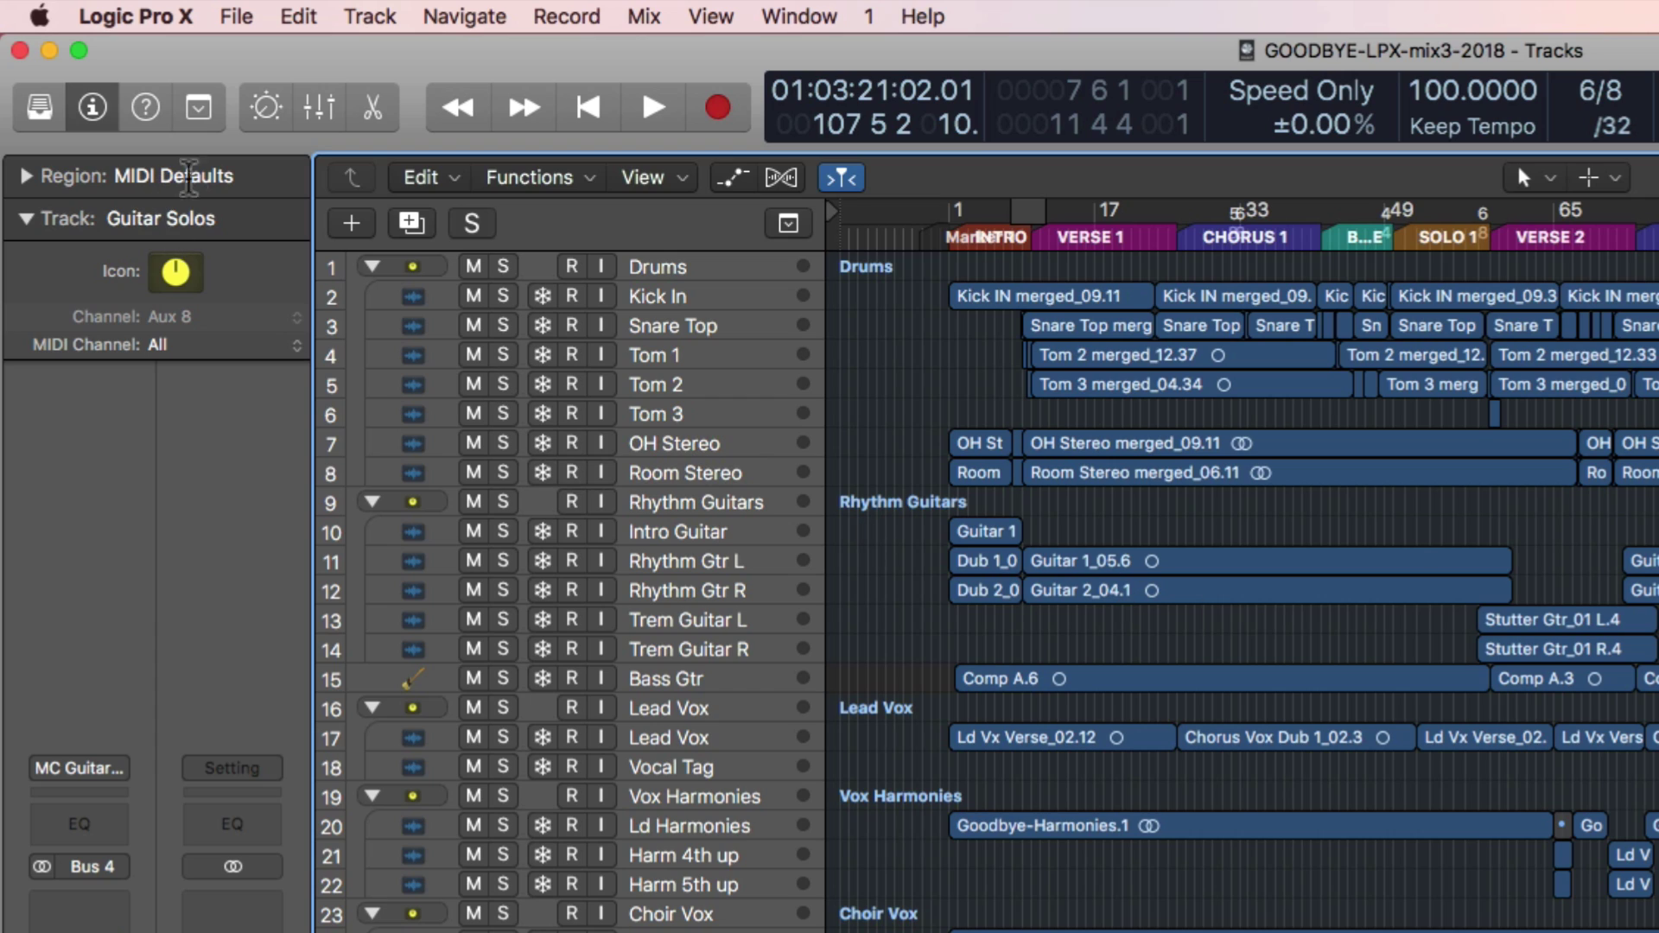
Run Project Clean Up with all three Delete options left enabled
click(240, 17)
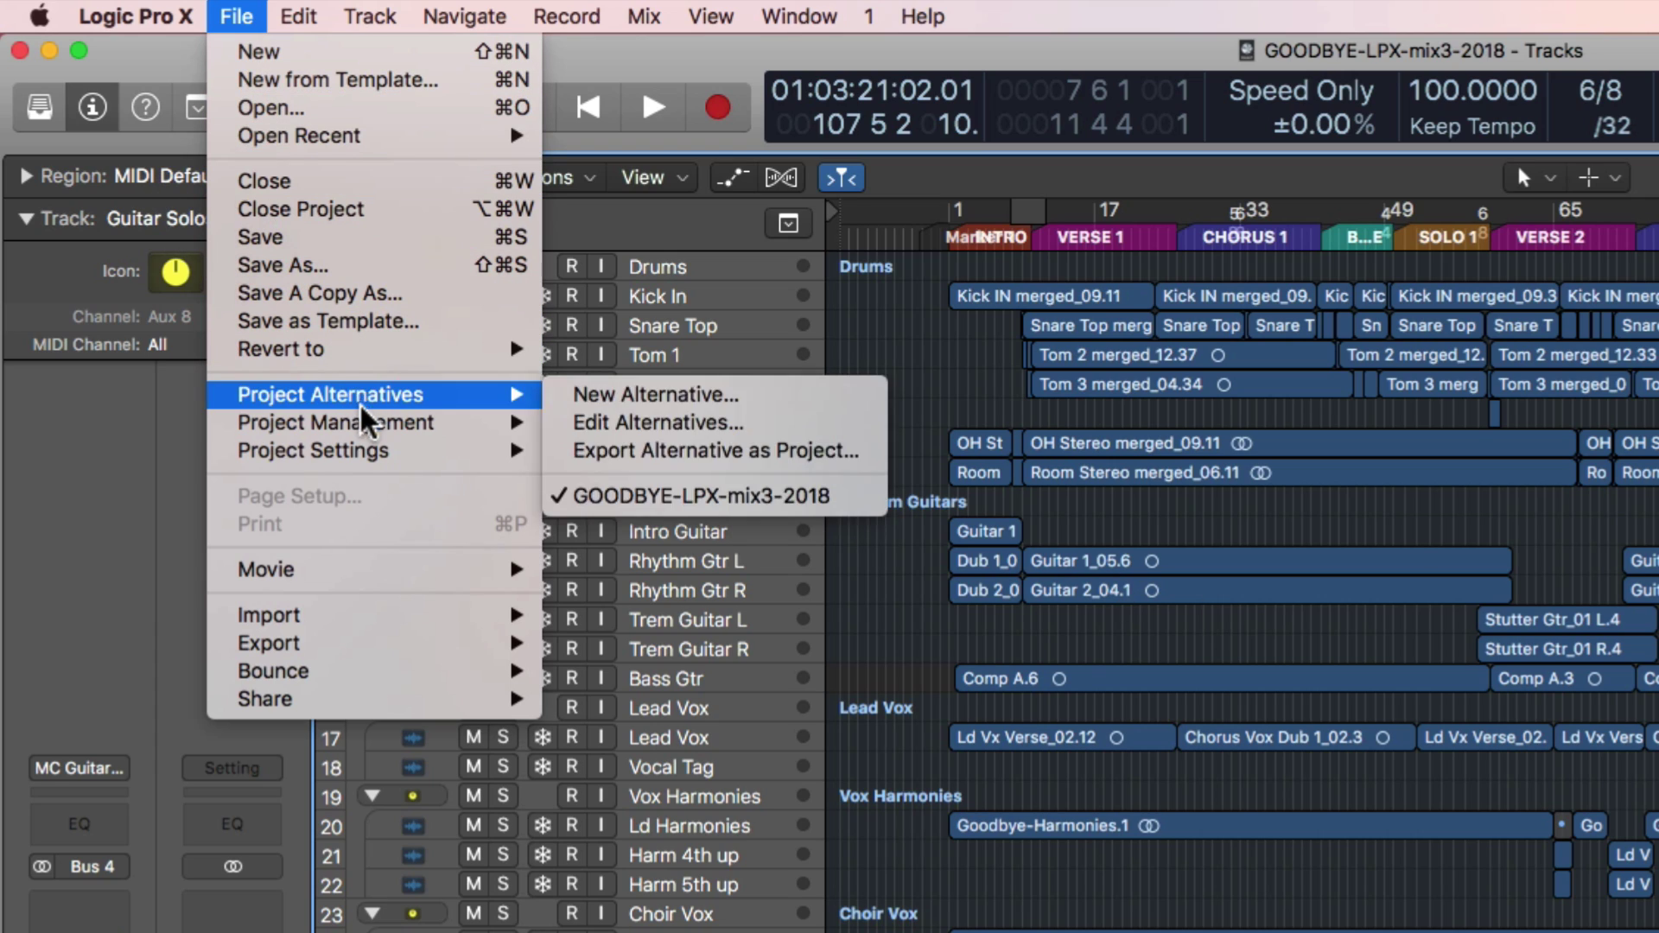
mouse_move(370, 424)
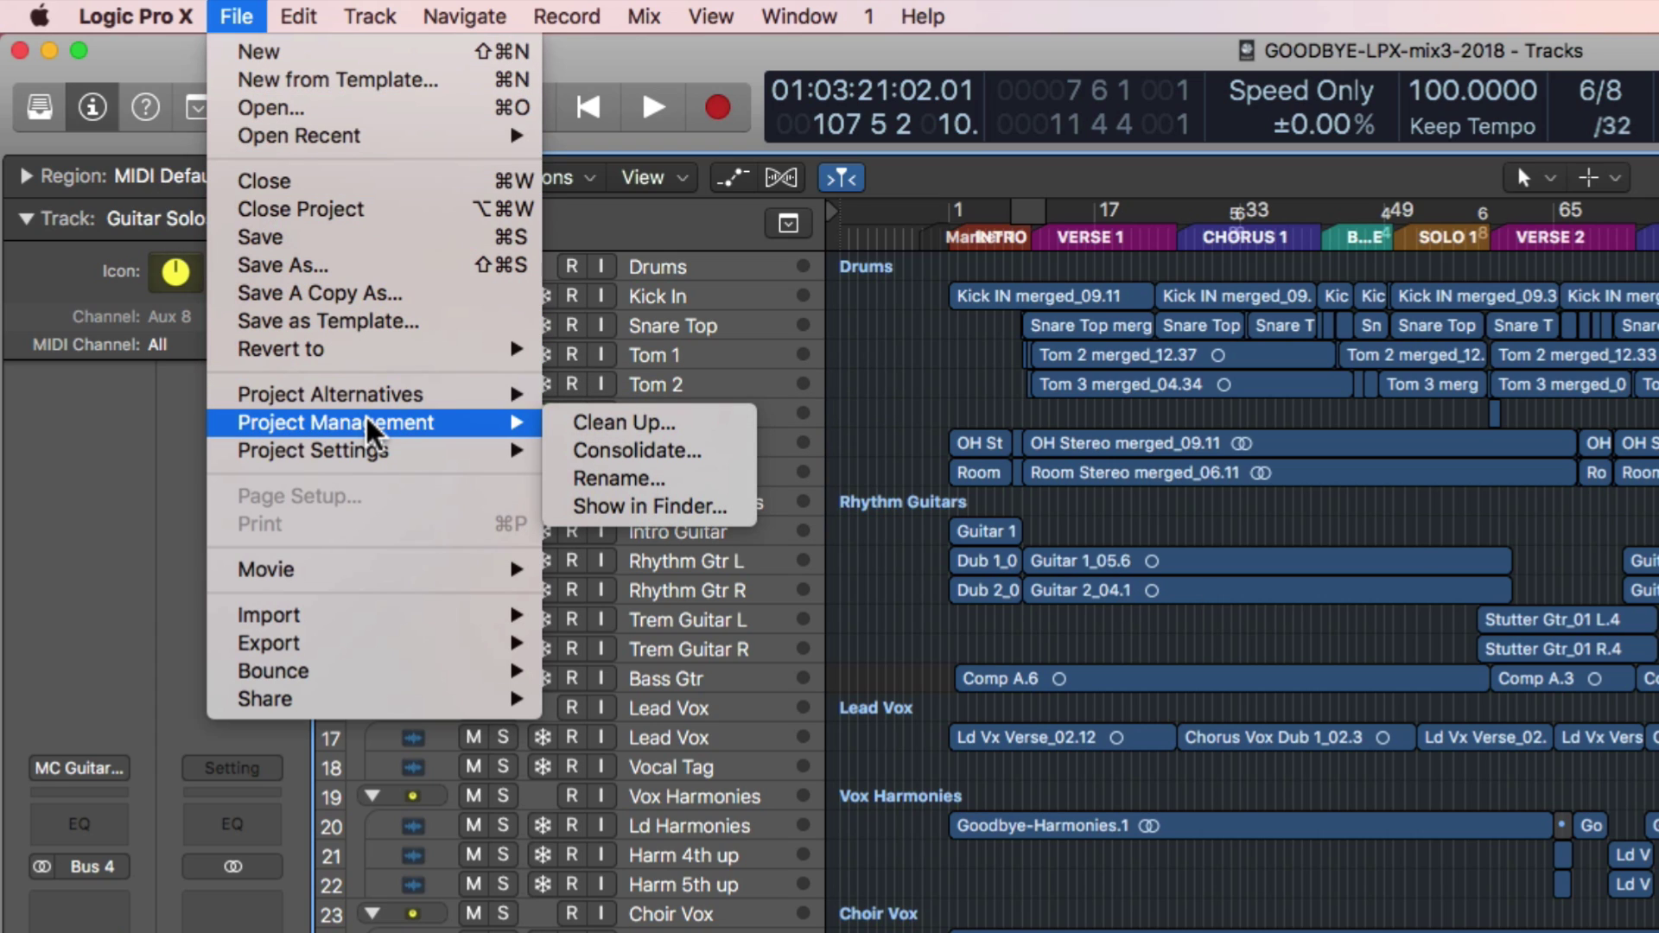
click(697, 423)
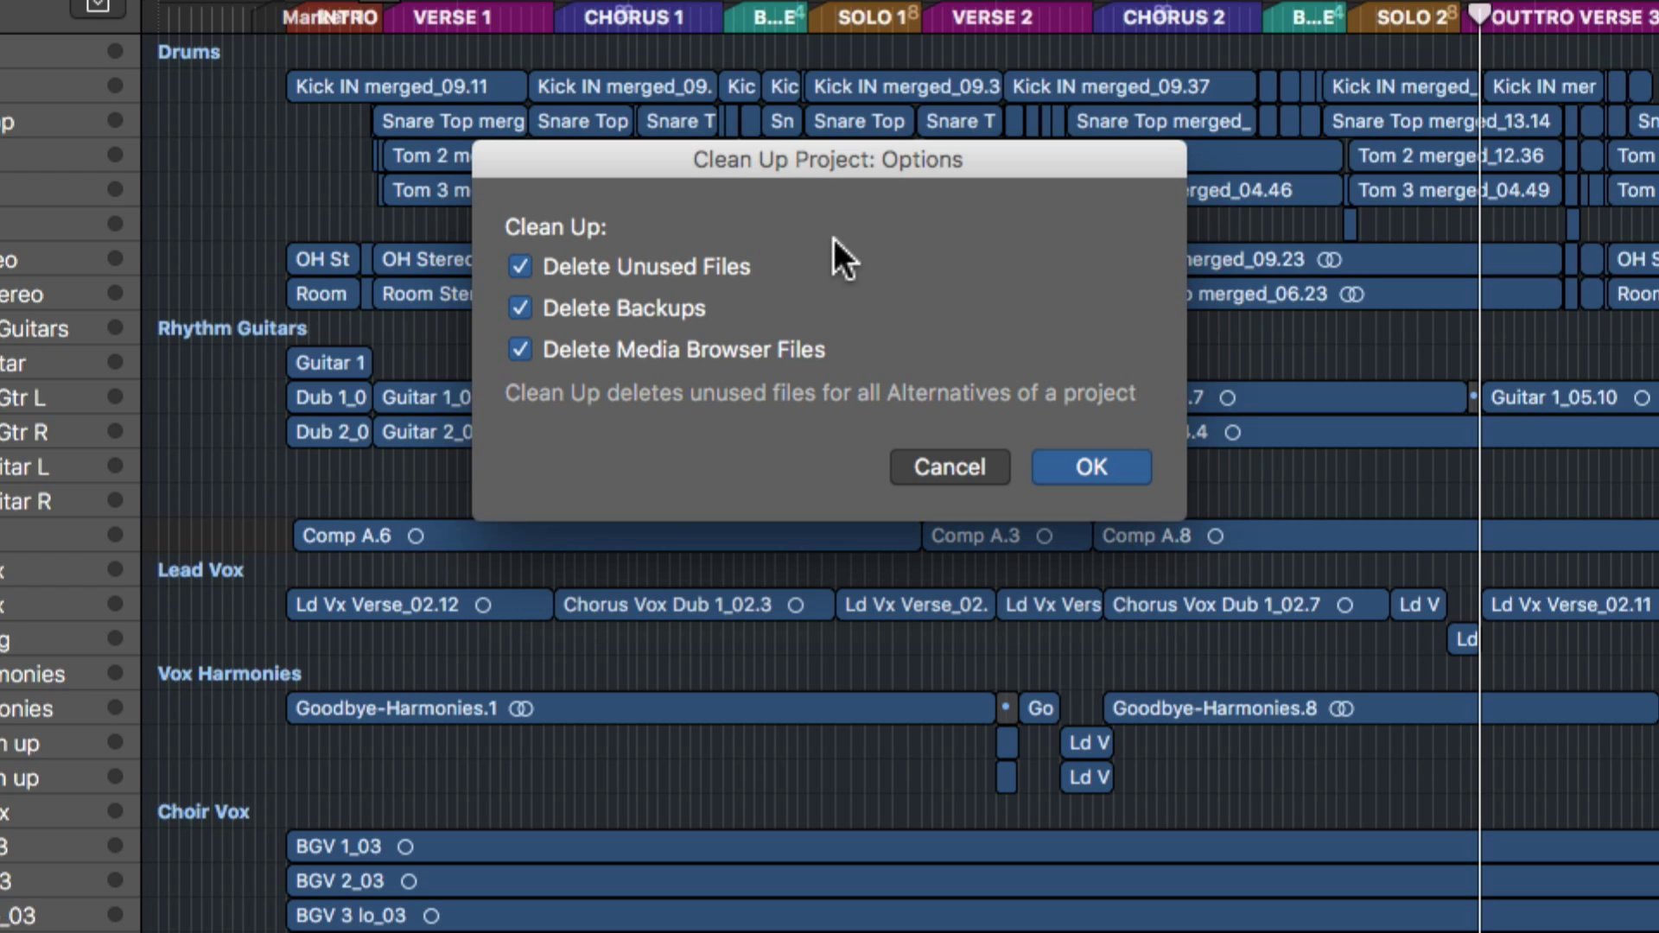
click(681, 300)
click(733, 264)
click(1111, 468)
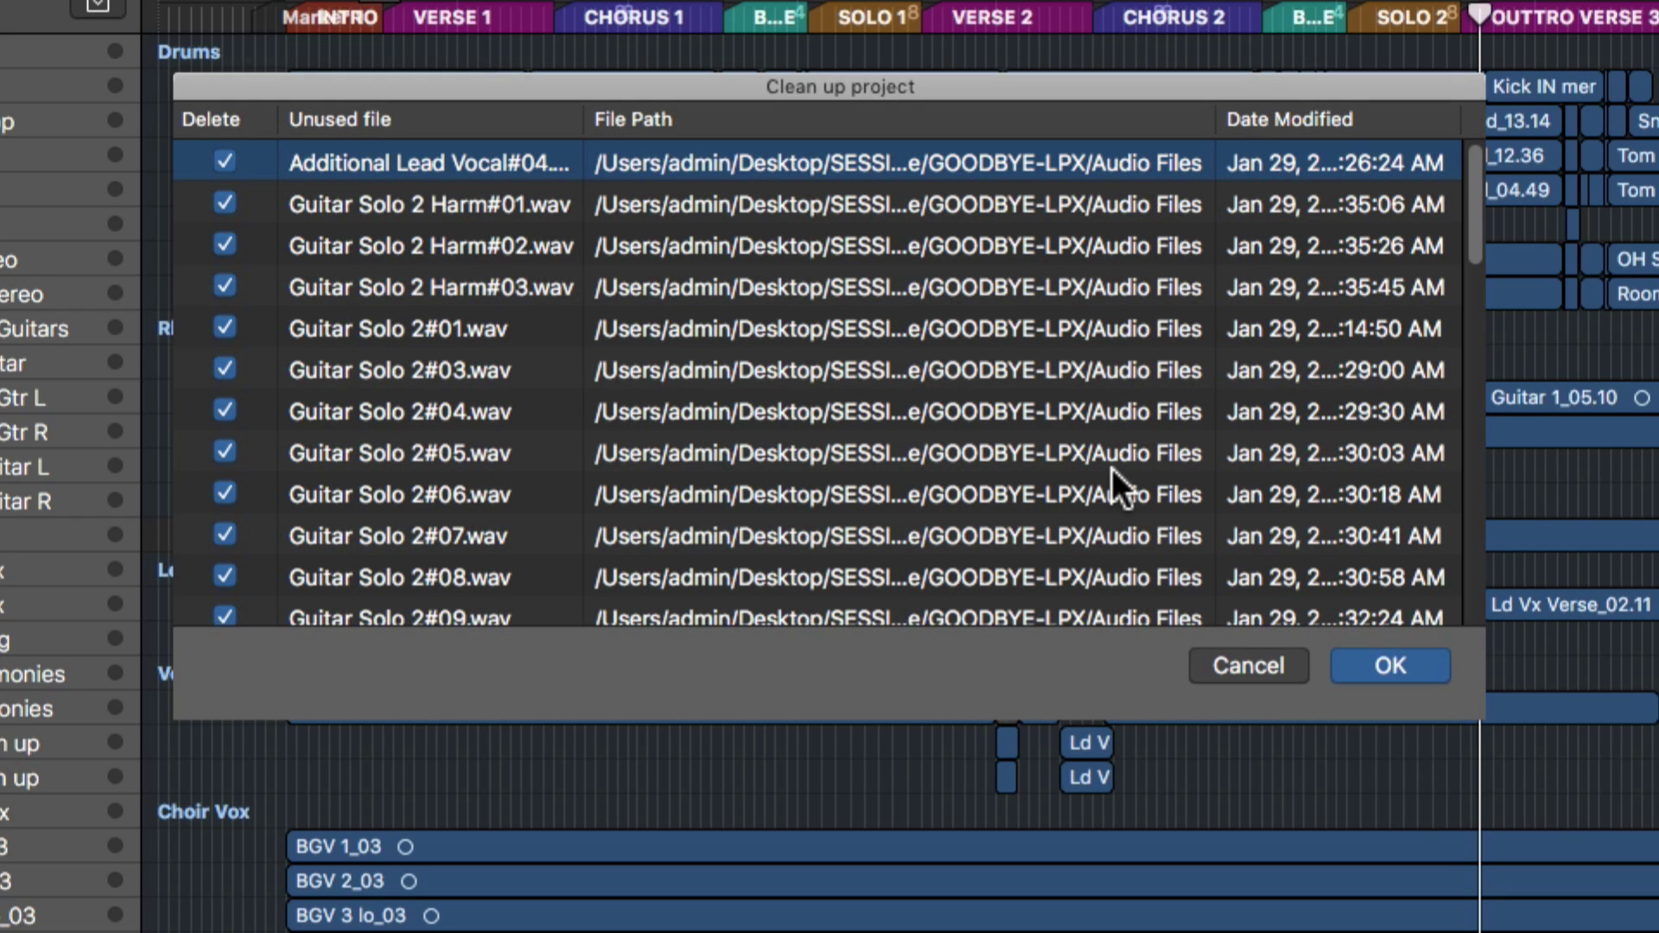
Review the list of unused files and confirm deleting them
scroll(1093, 444, down, 10)
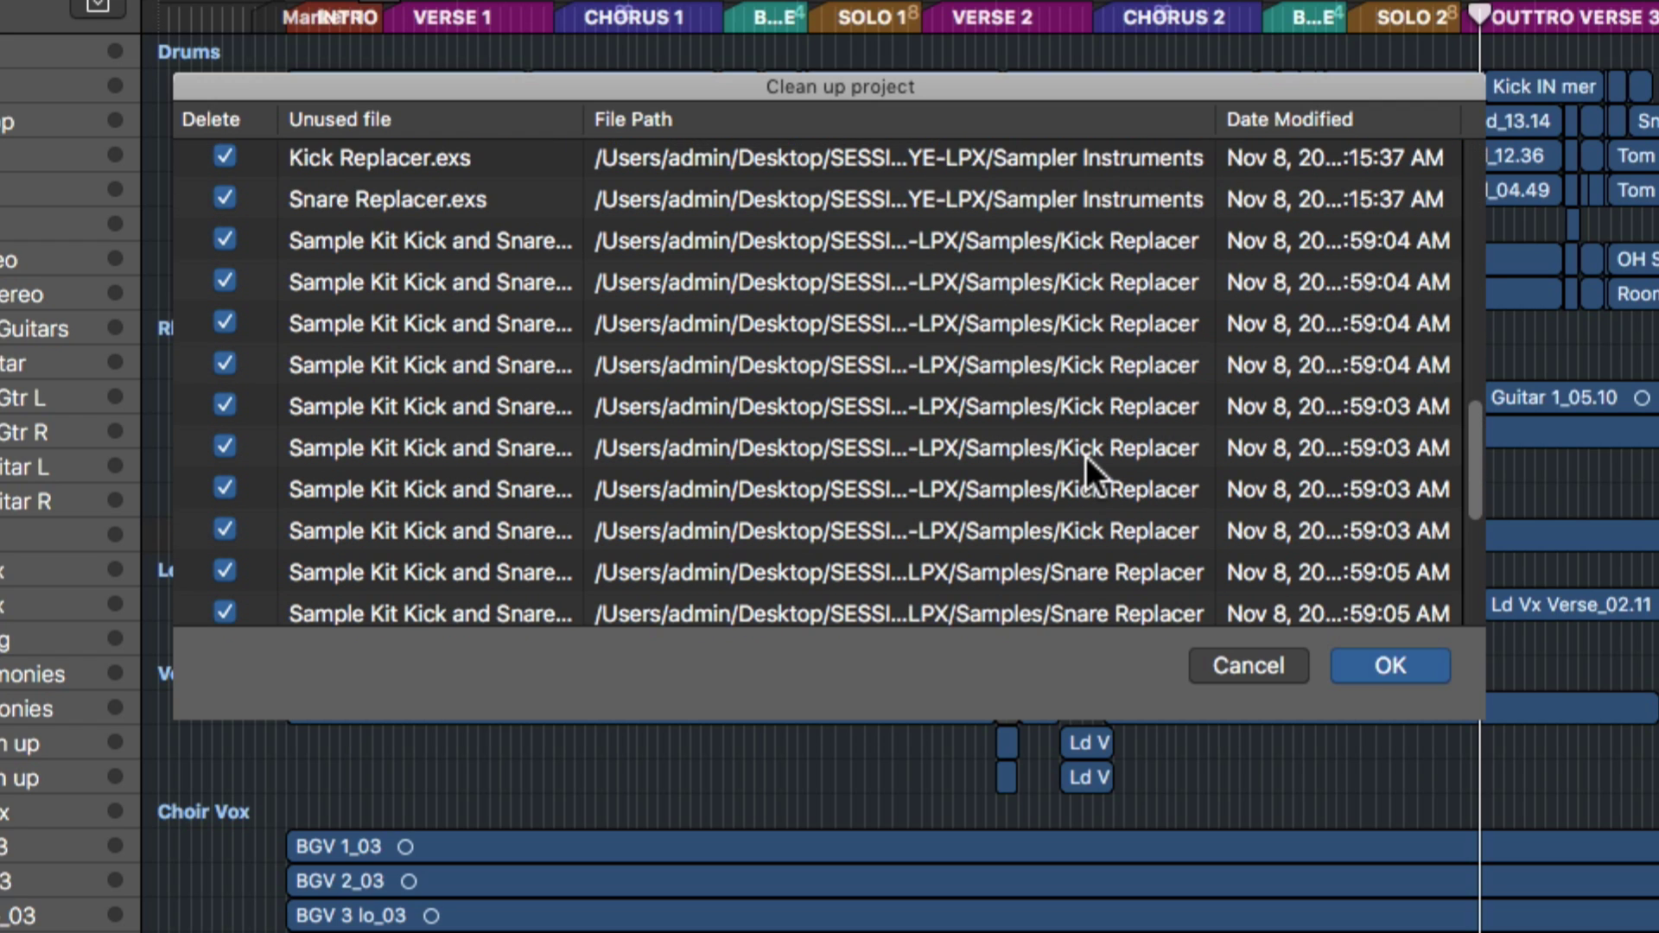
scroll(1086, 456, down, 5)
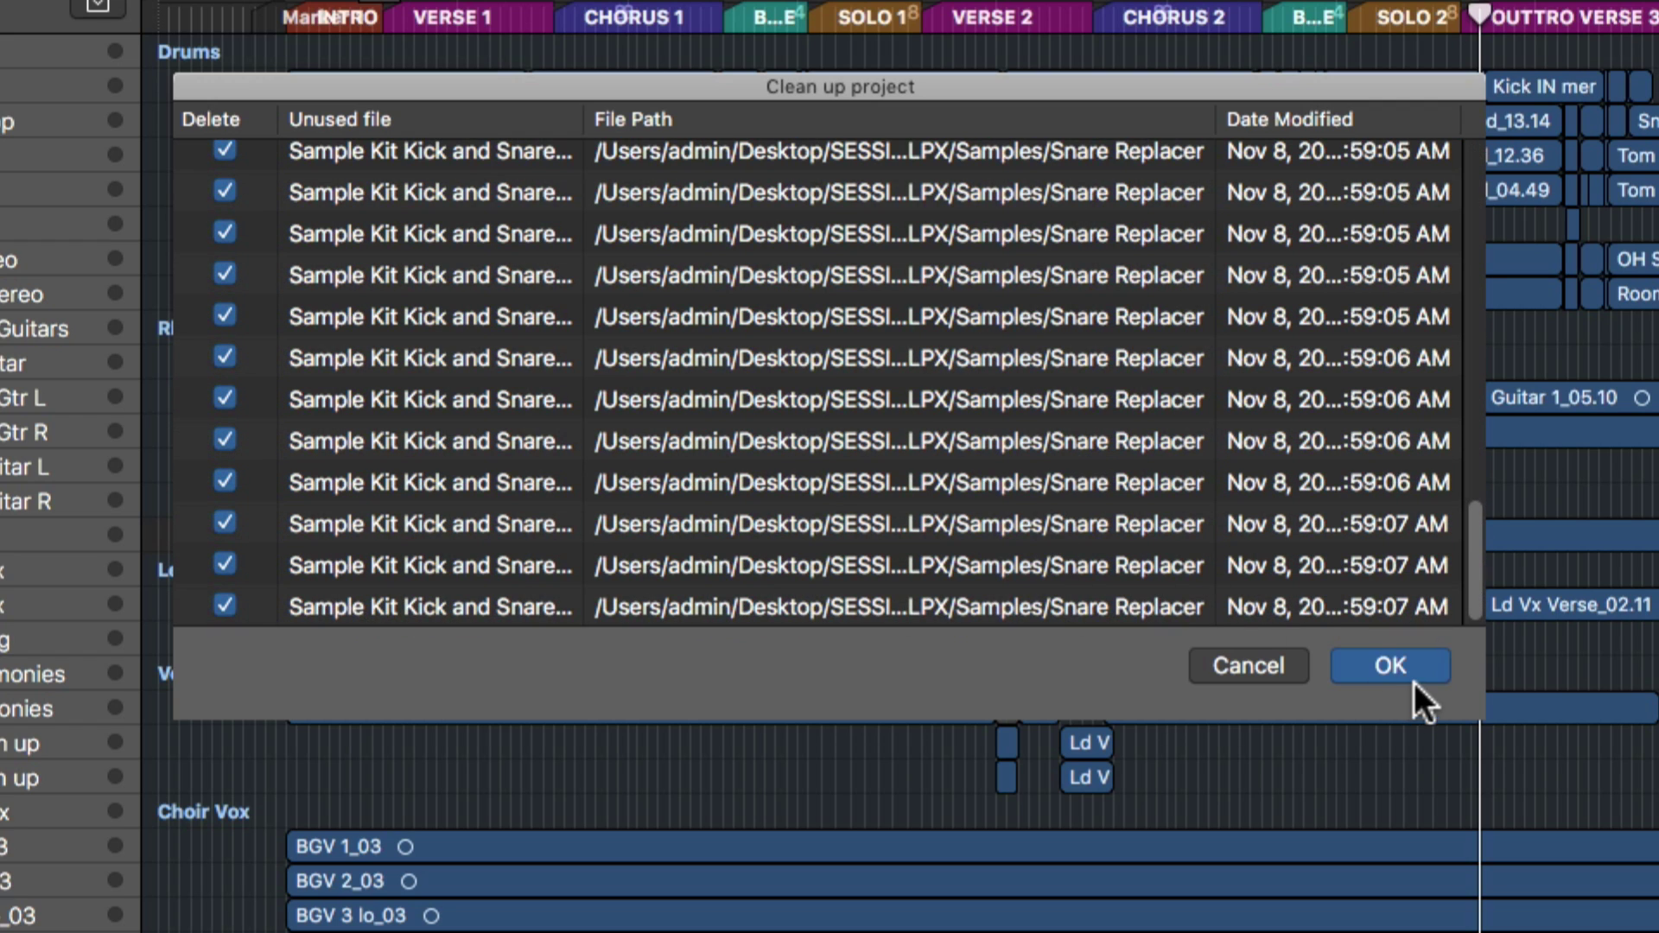
click(1390, 665)
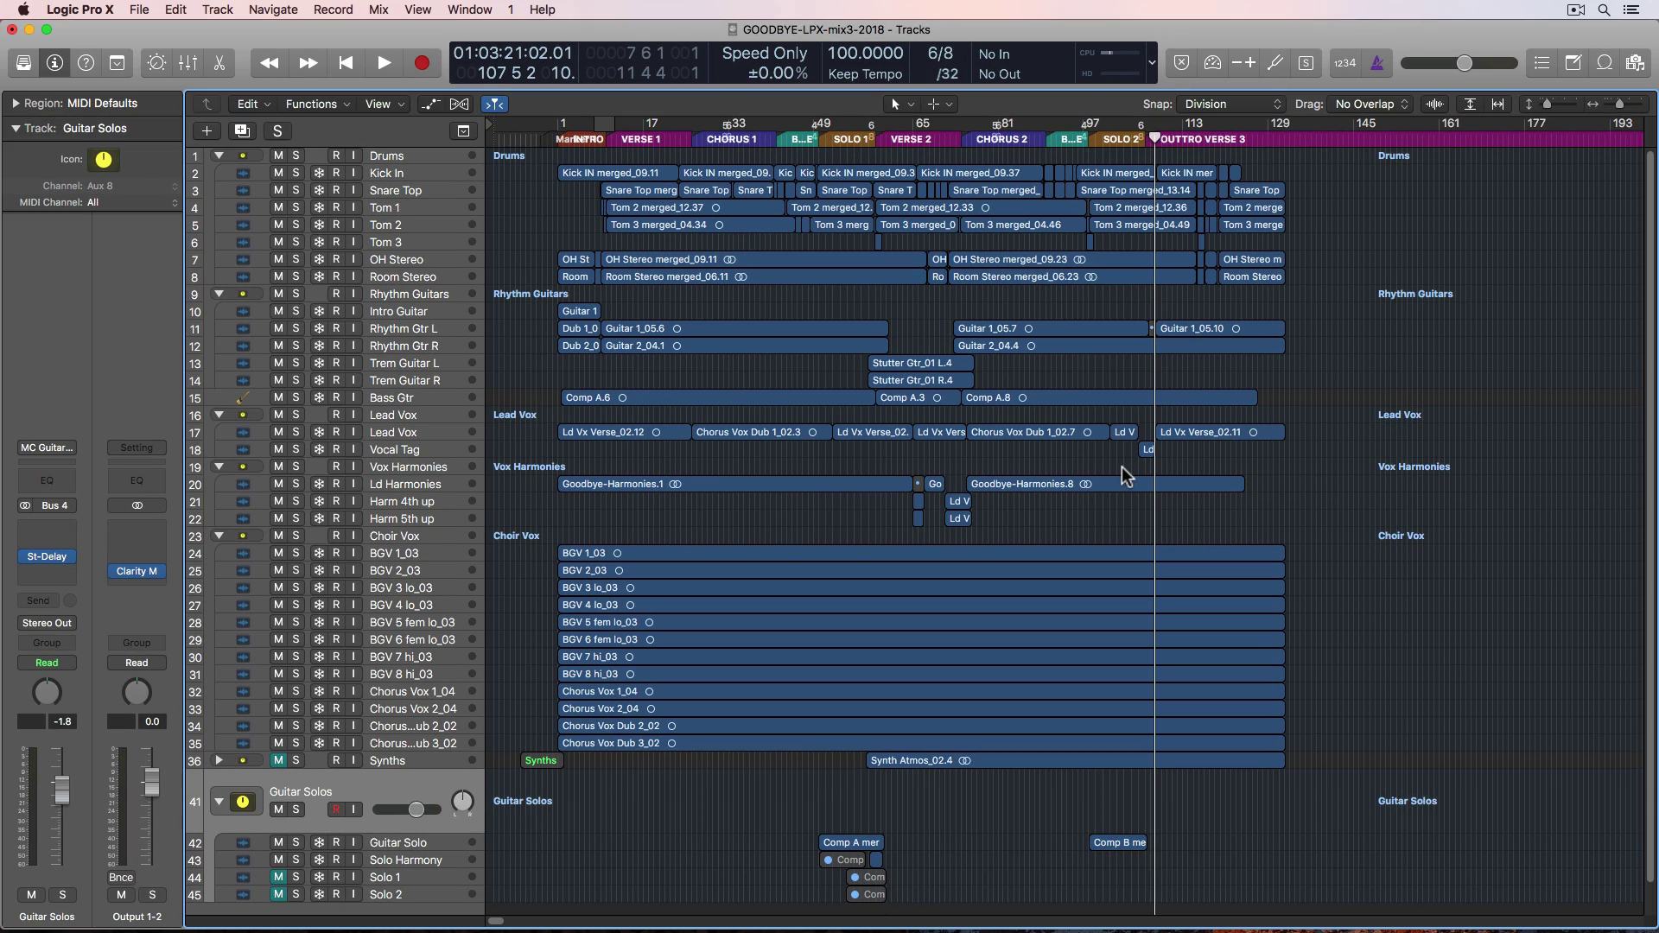
Check in Finder that GOODBYE-LPX is now 3.43 GB, close its Info window, and return to Logic
key(super+Tab)
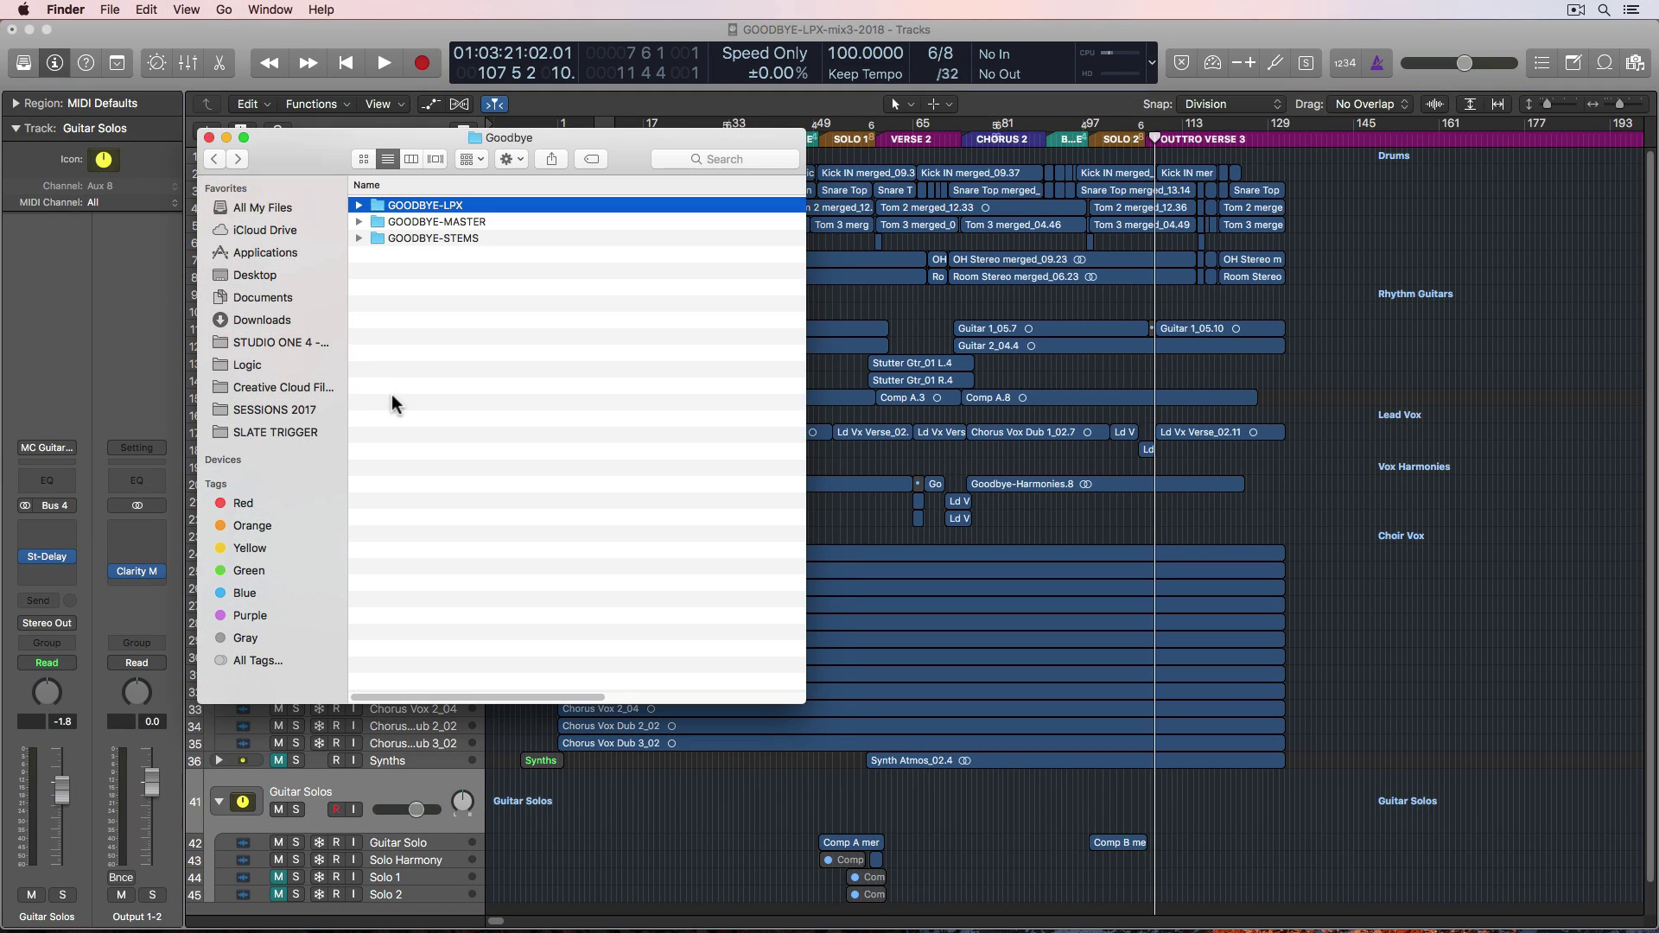
click(463, 206)
right_click(445, 206)
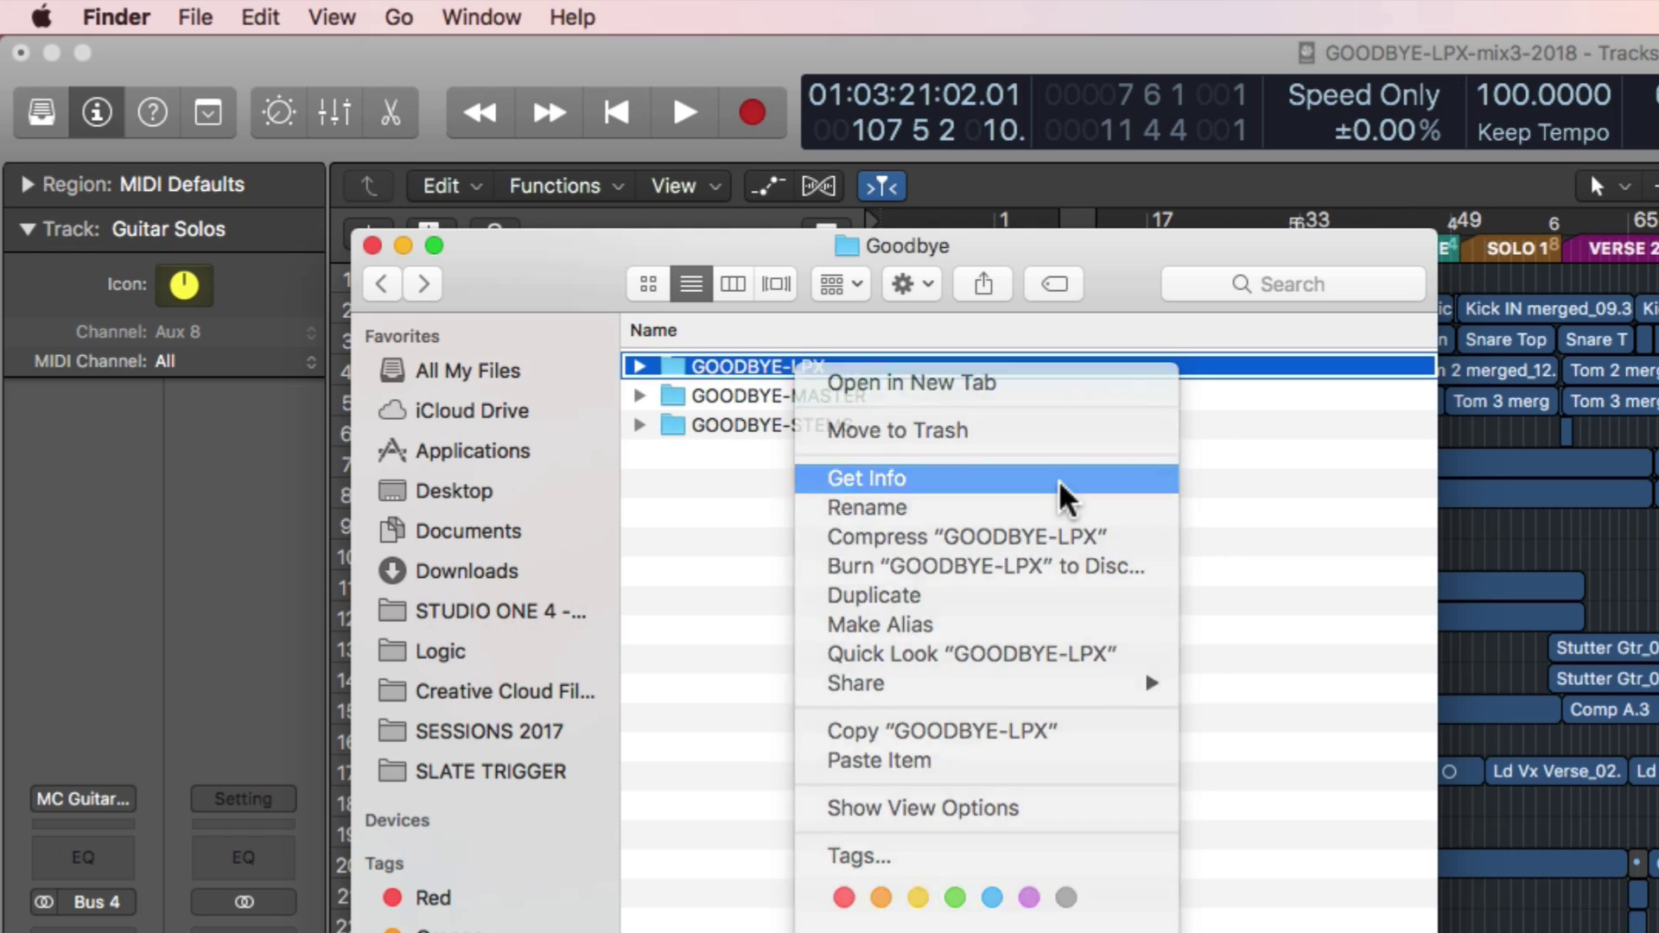
click(1066, 496)
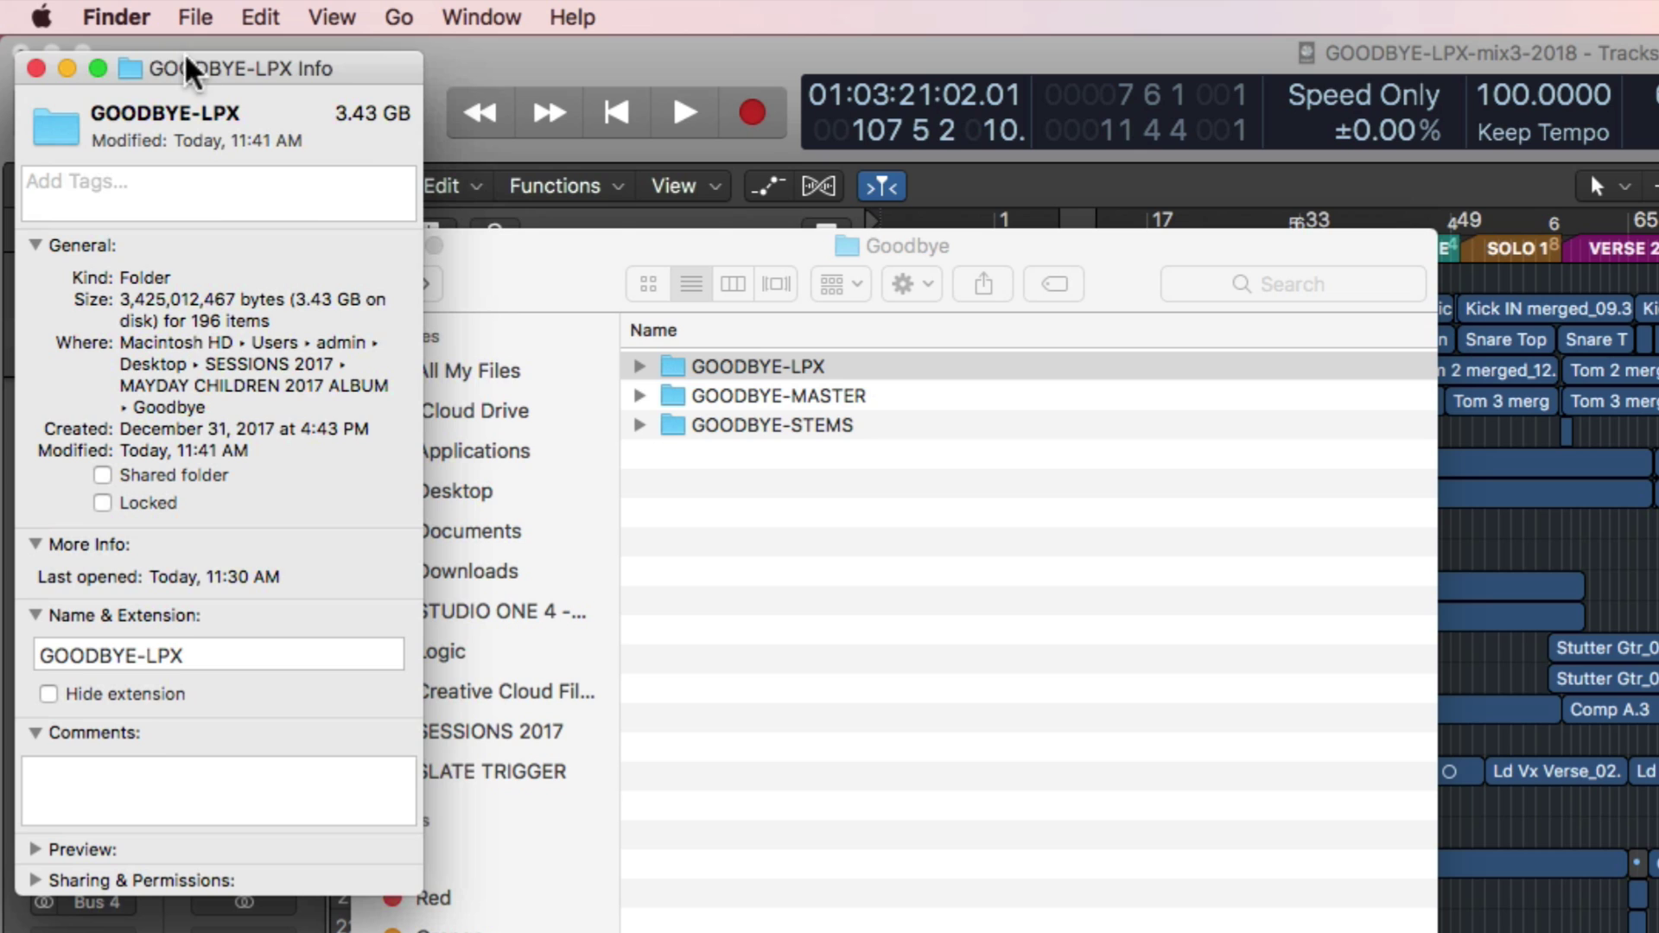
click(36, 68)
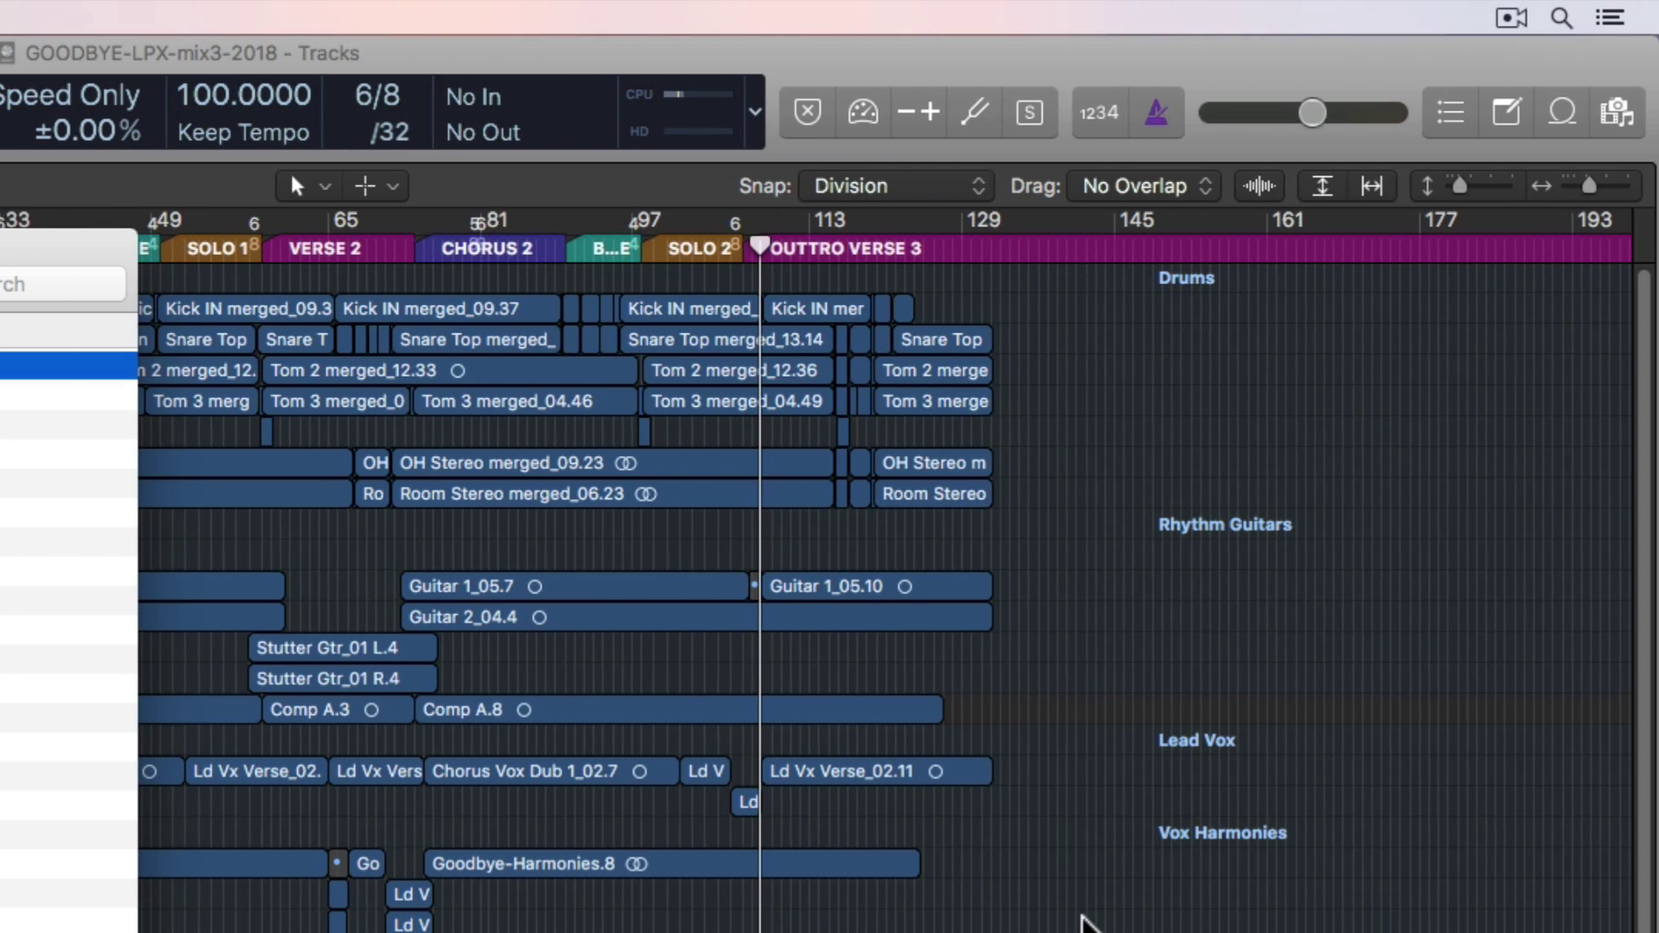
click(1658, 914)
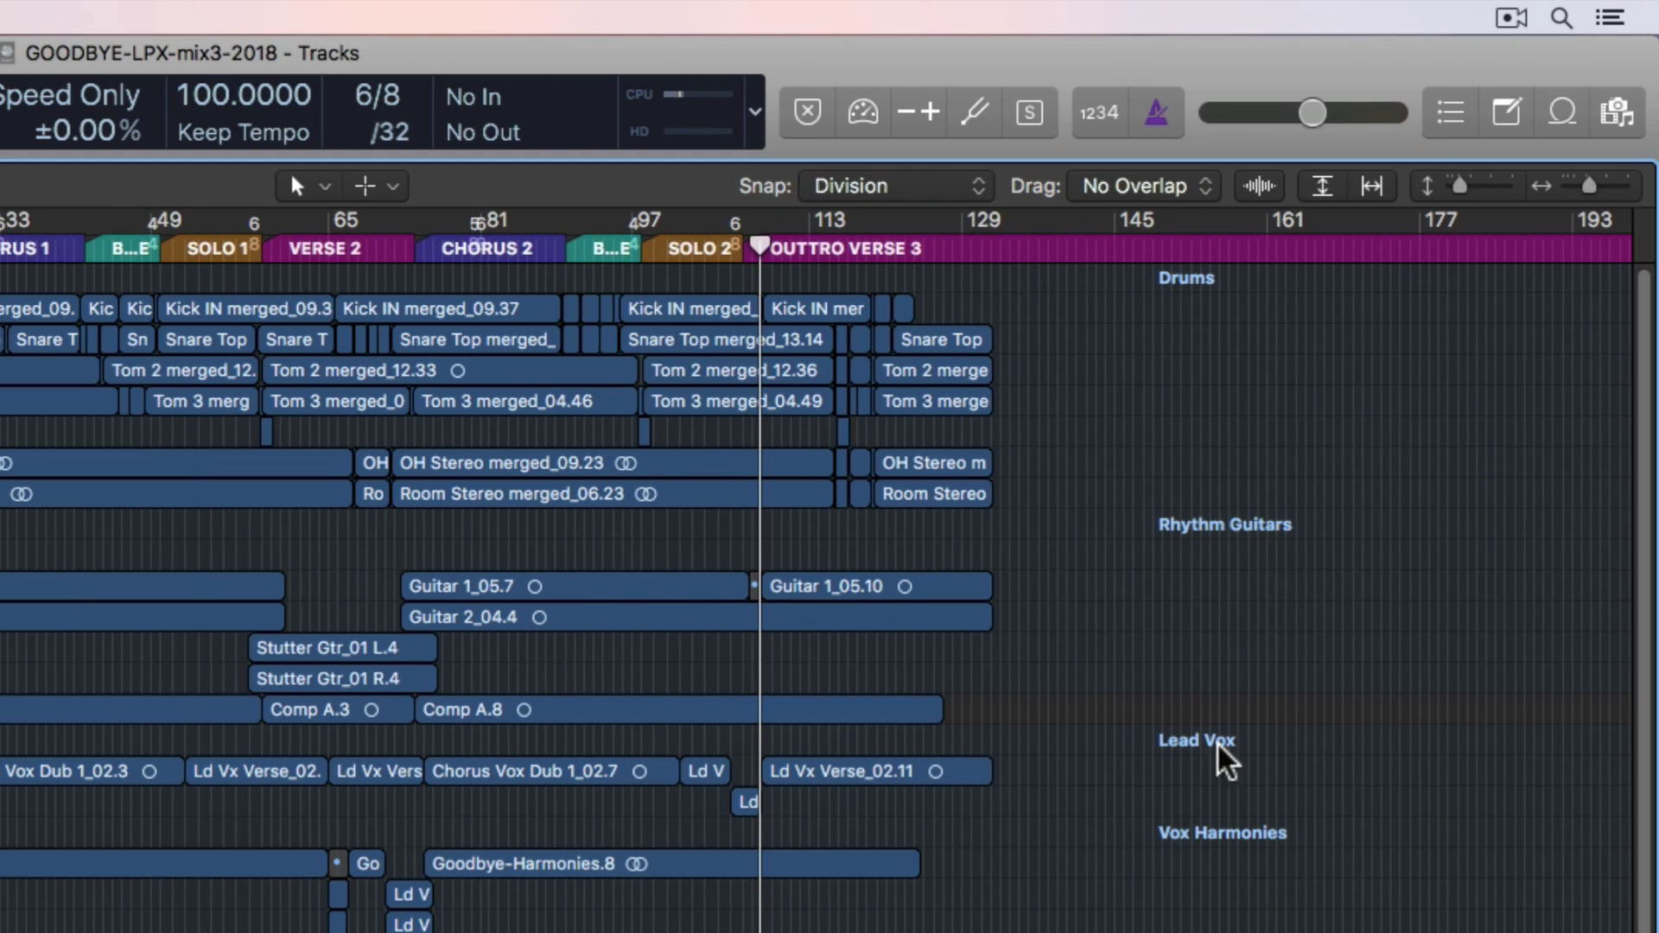
Show the Project audio browser in Logic's right-hand panel
click(1512, 119)
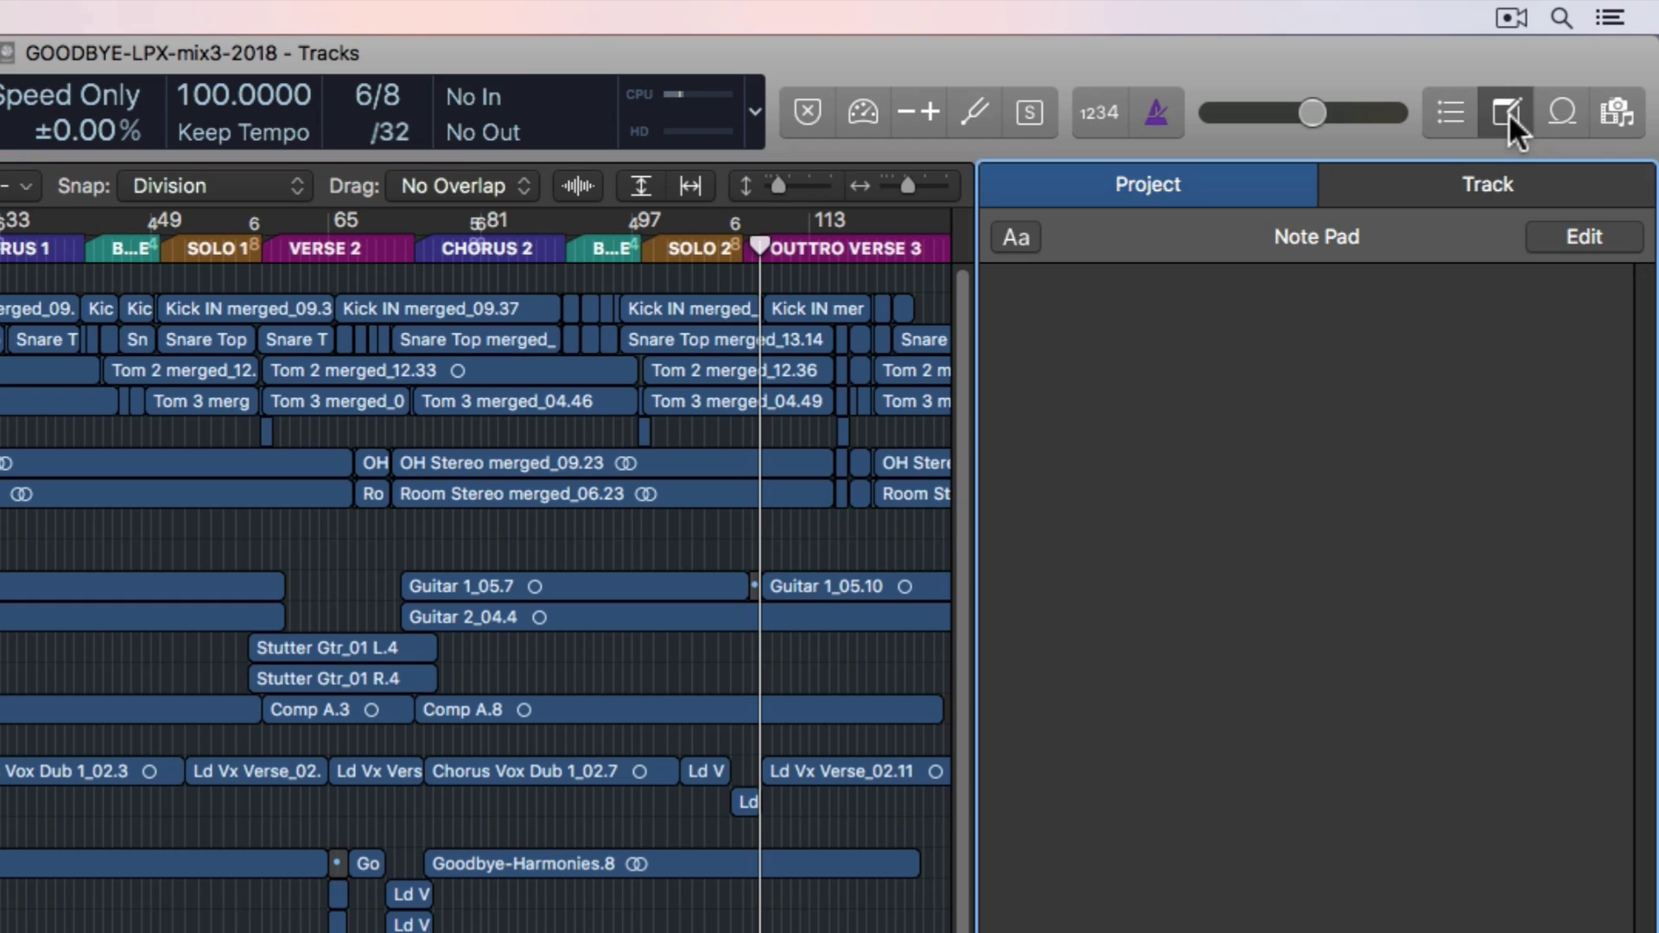
click(1448, 115)
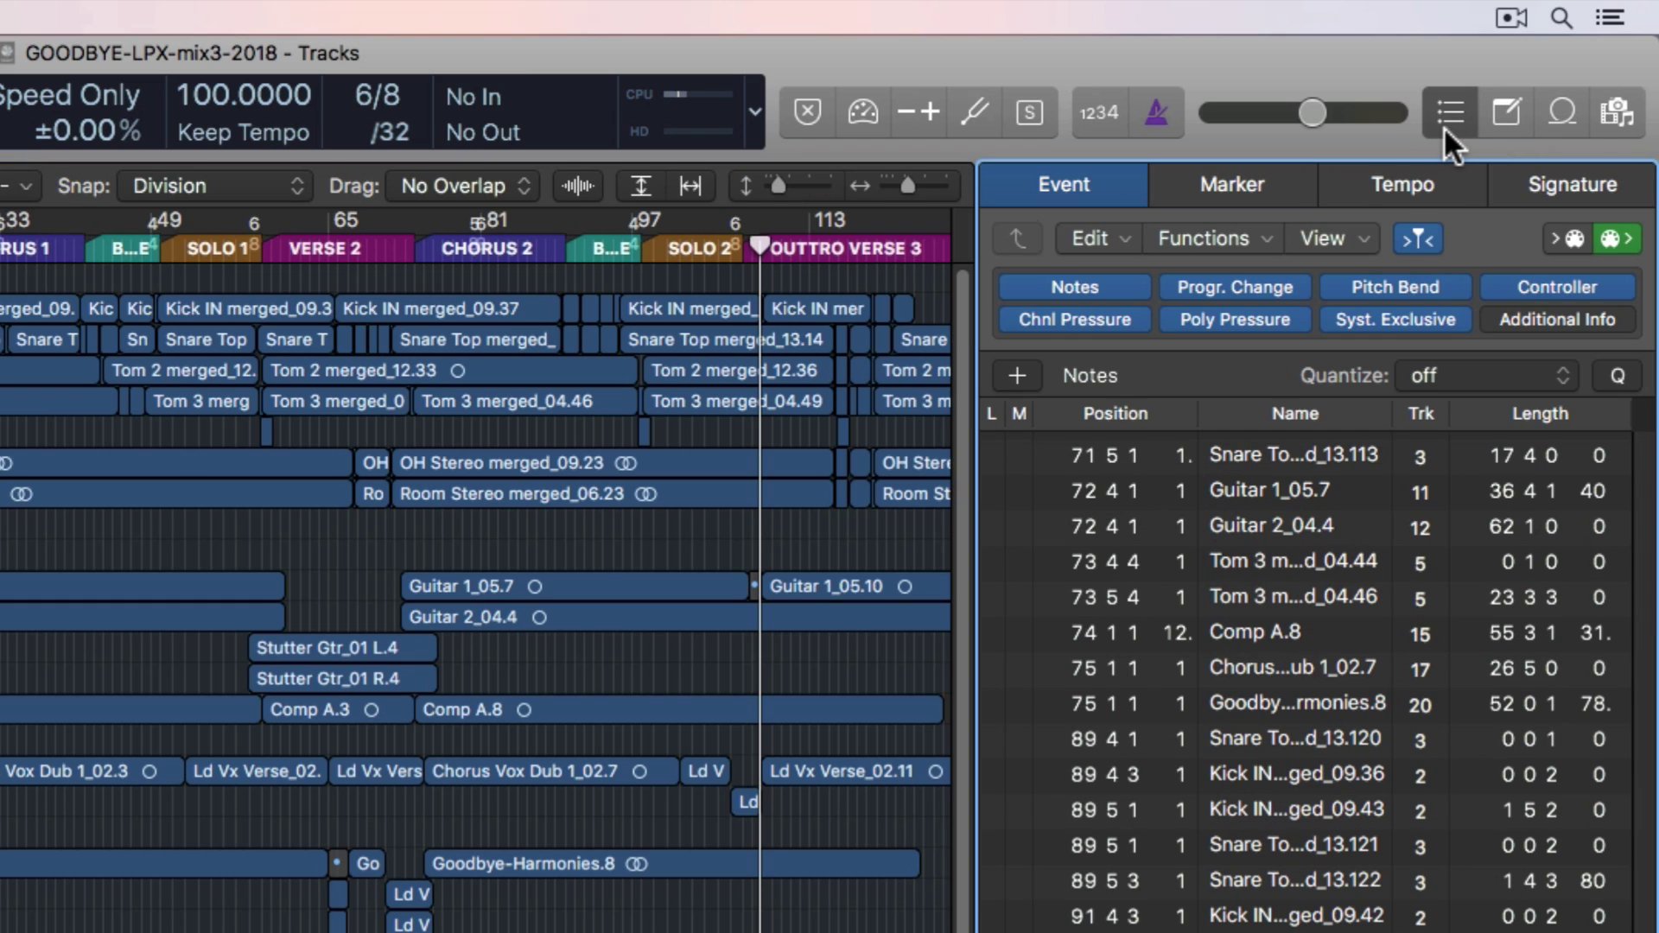
click(1554, 118)
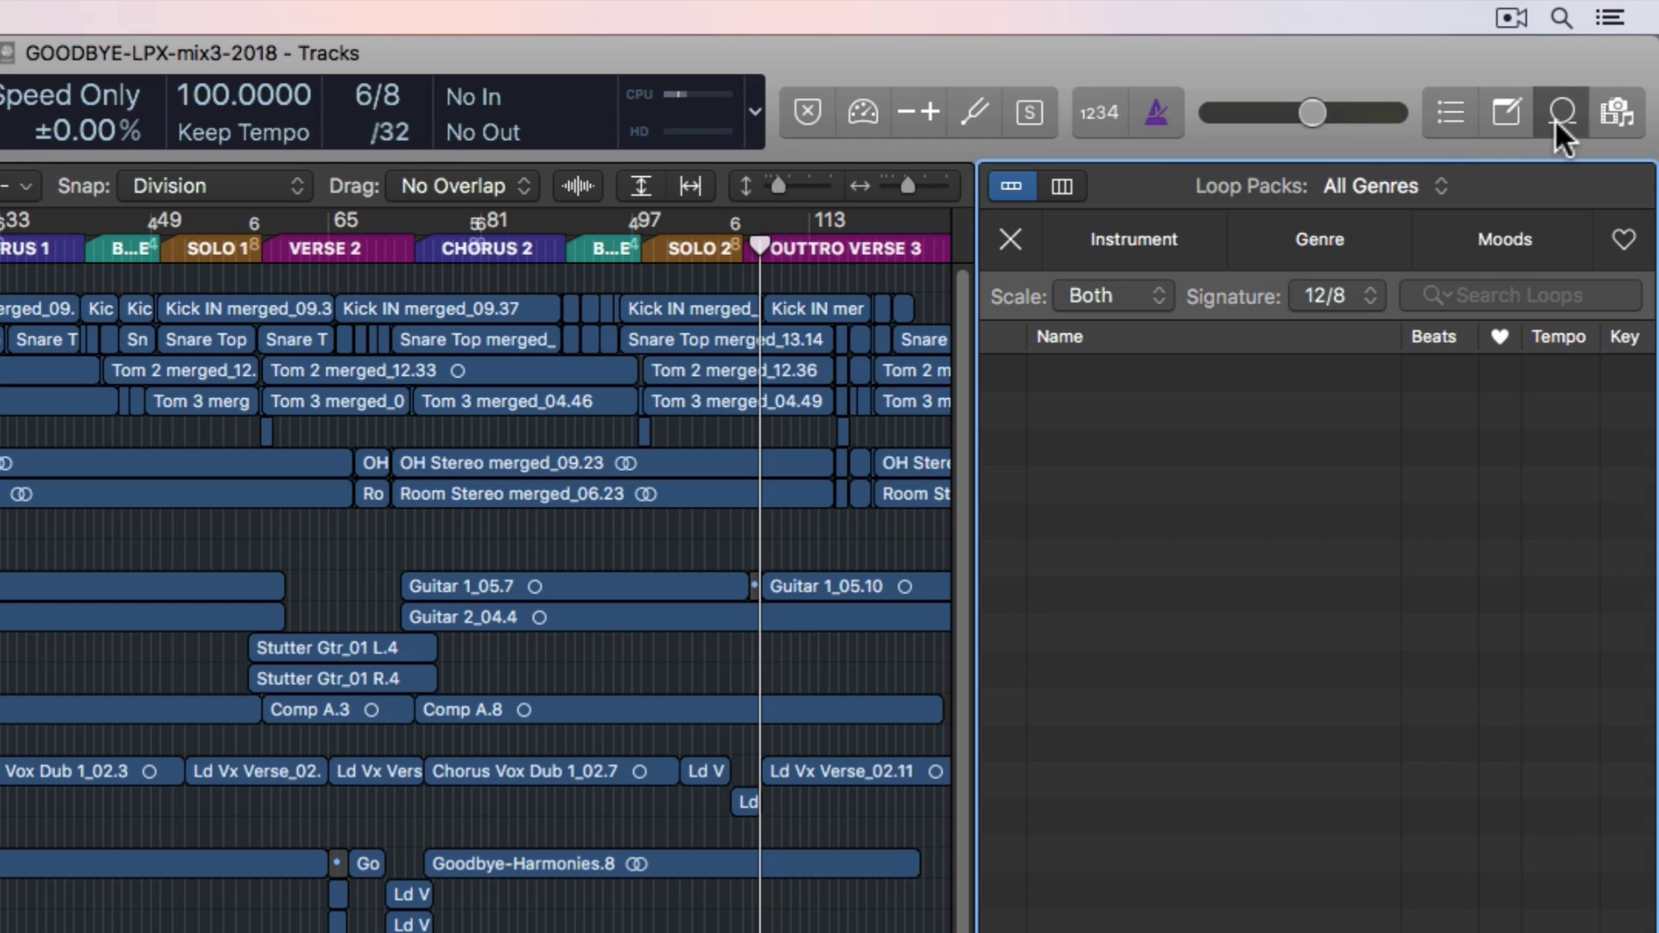
click(1603, 116)
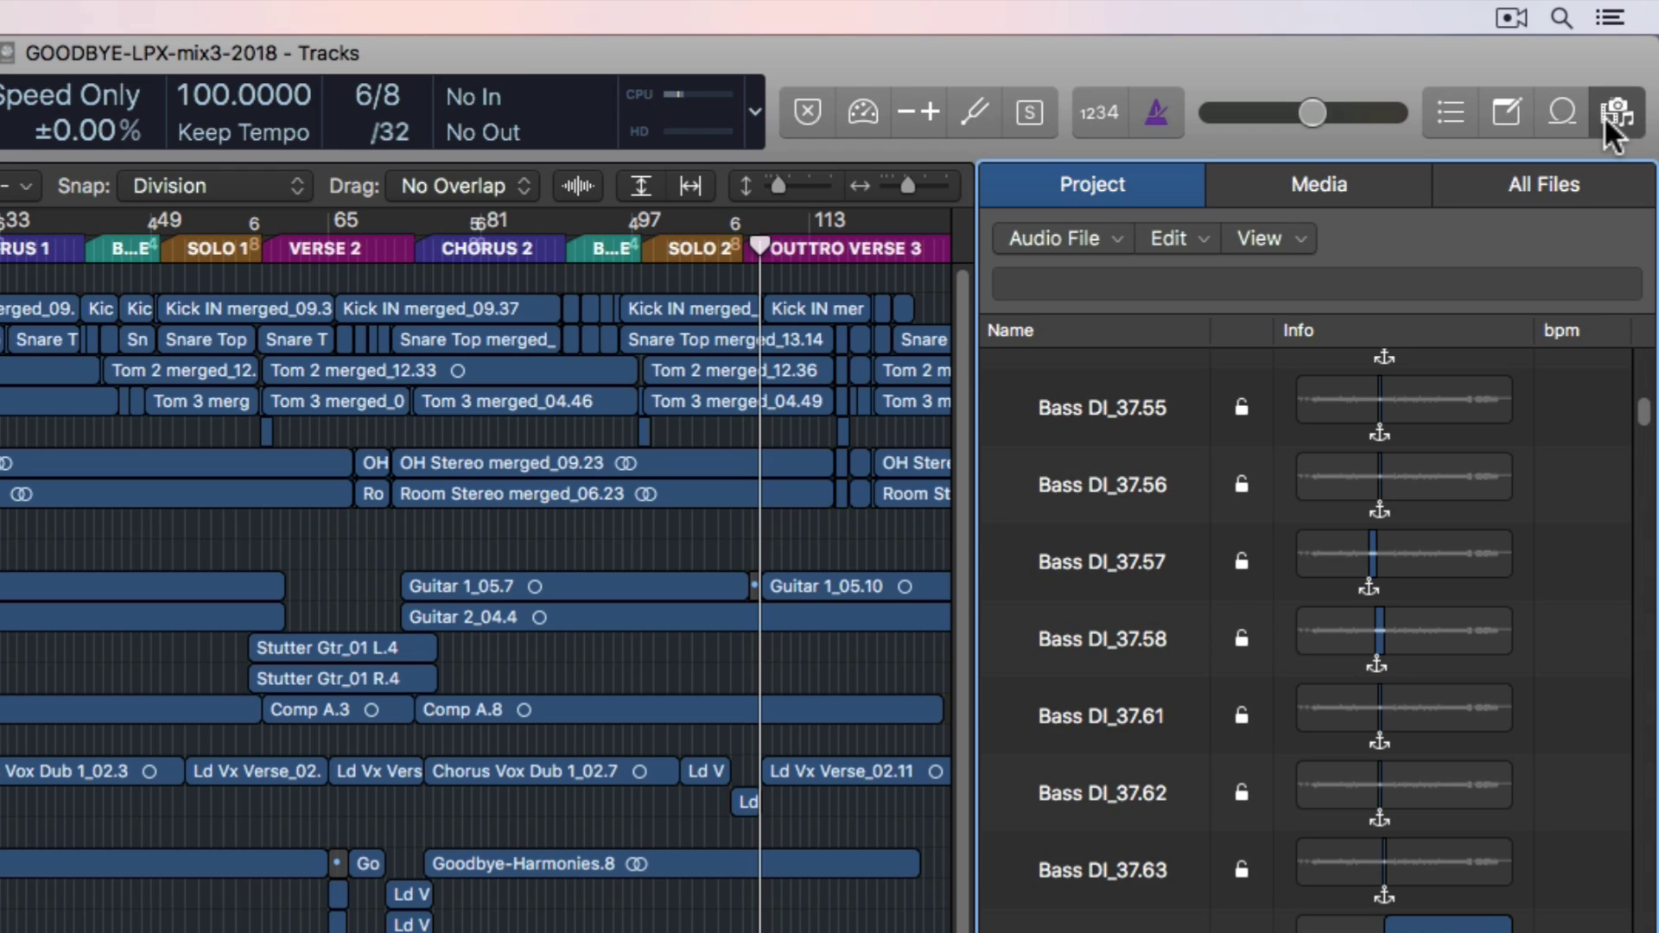
click(1607, 117)
click(1610, 119)
Use Edit > Select Unused to select the 341 unused regions and 108 audio files
click(1199, 246)
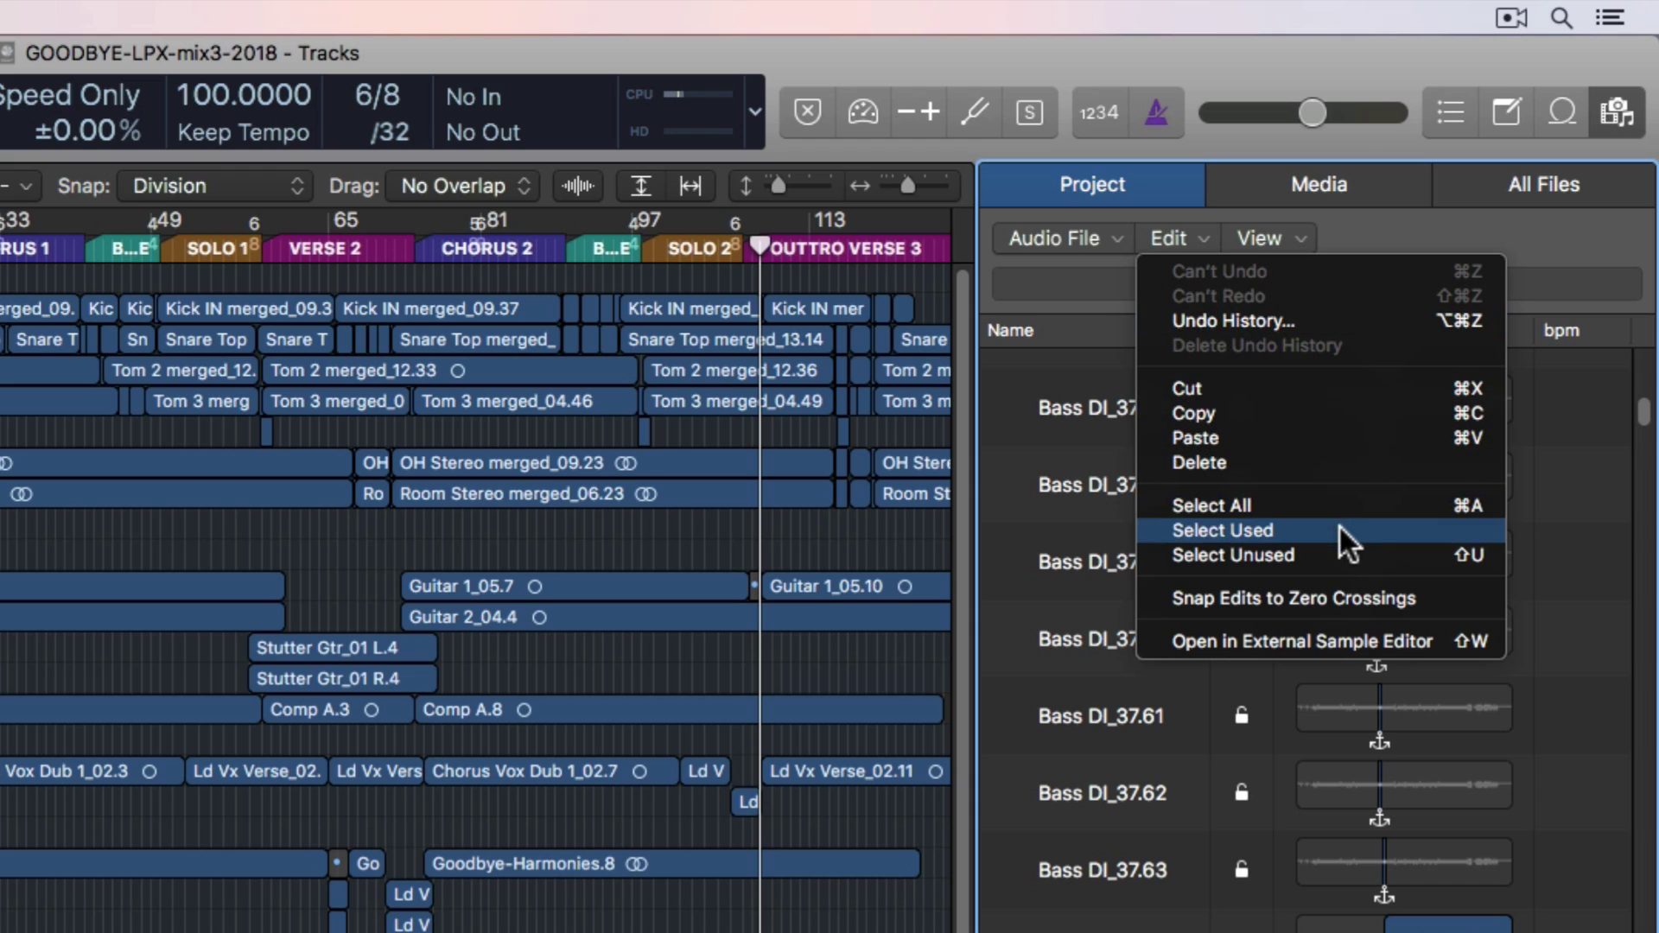
click(1331, 555)
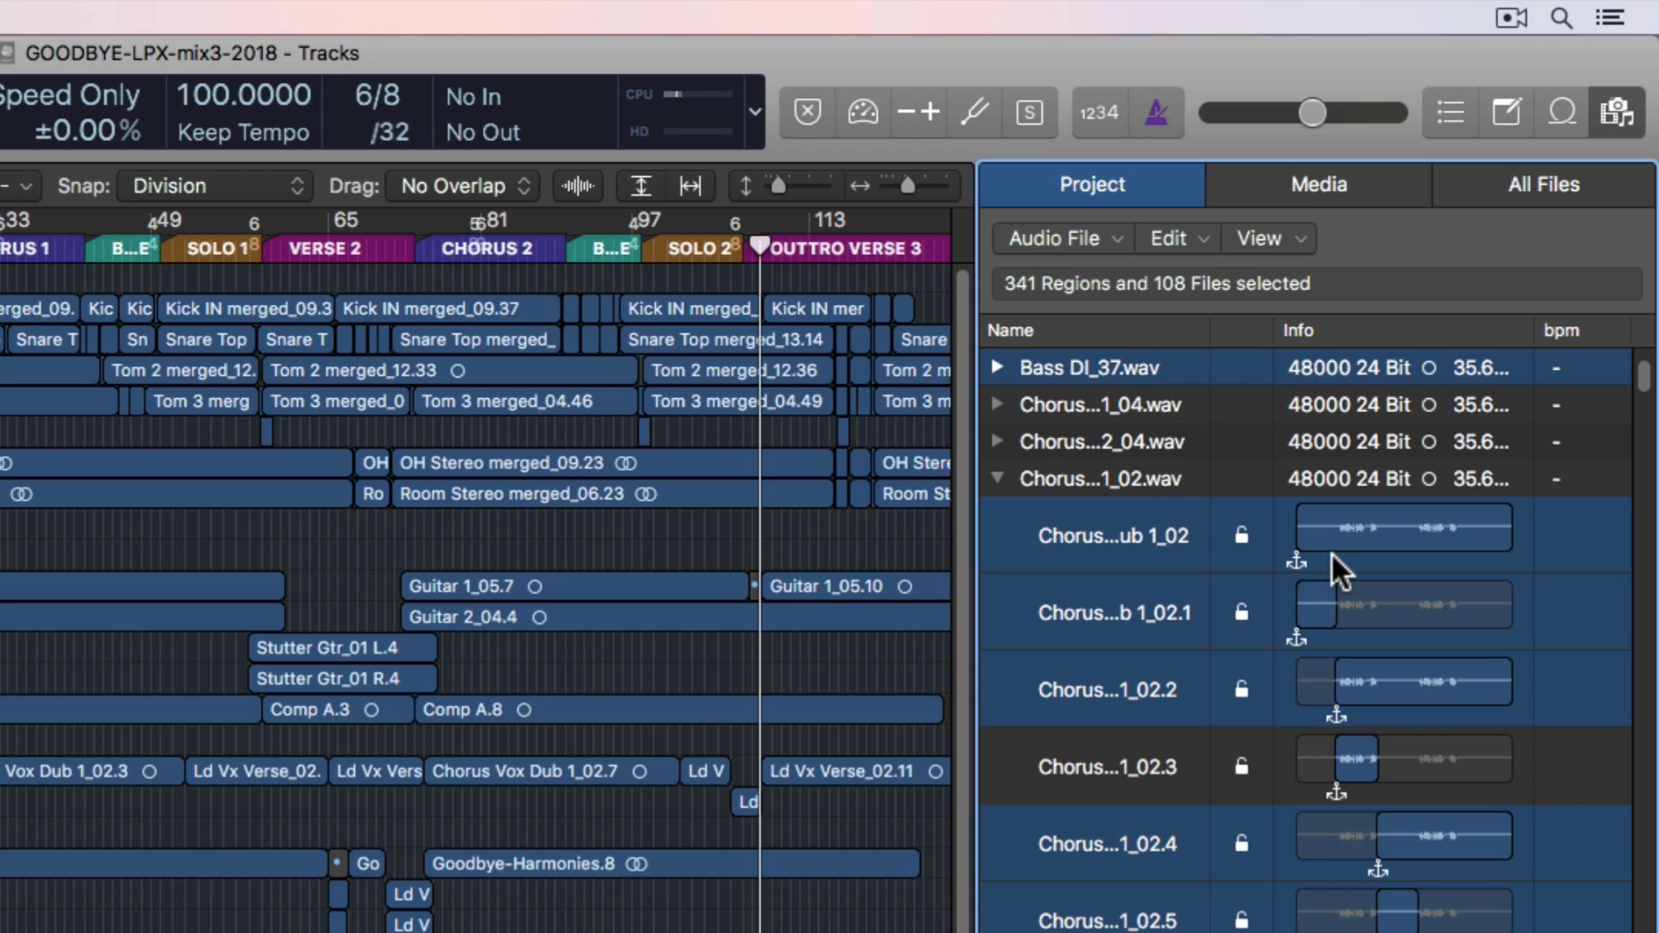
click(1175, 238)
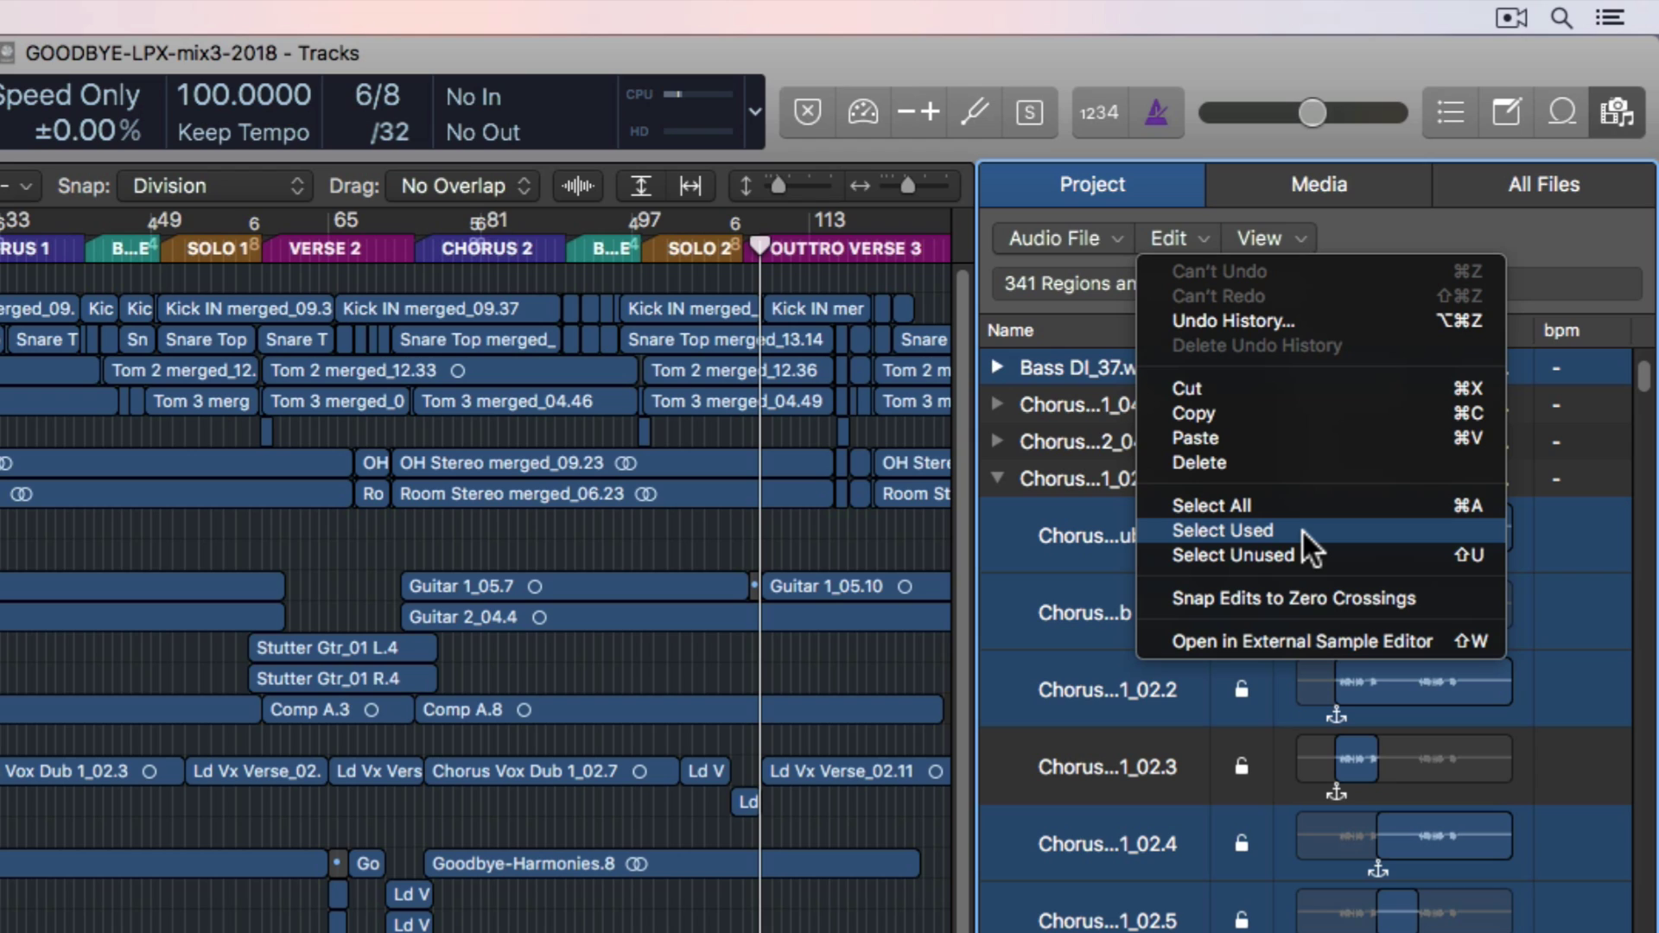
click(1303, 553)
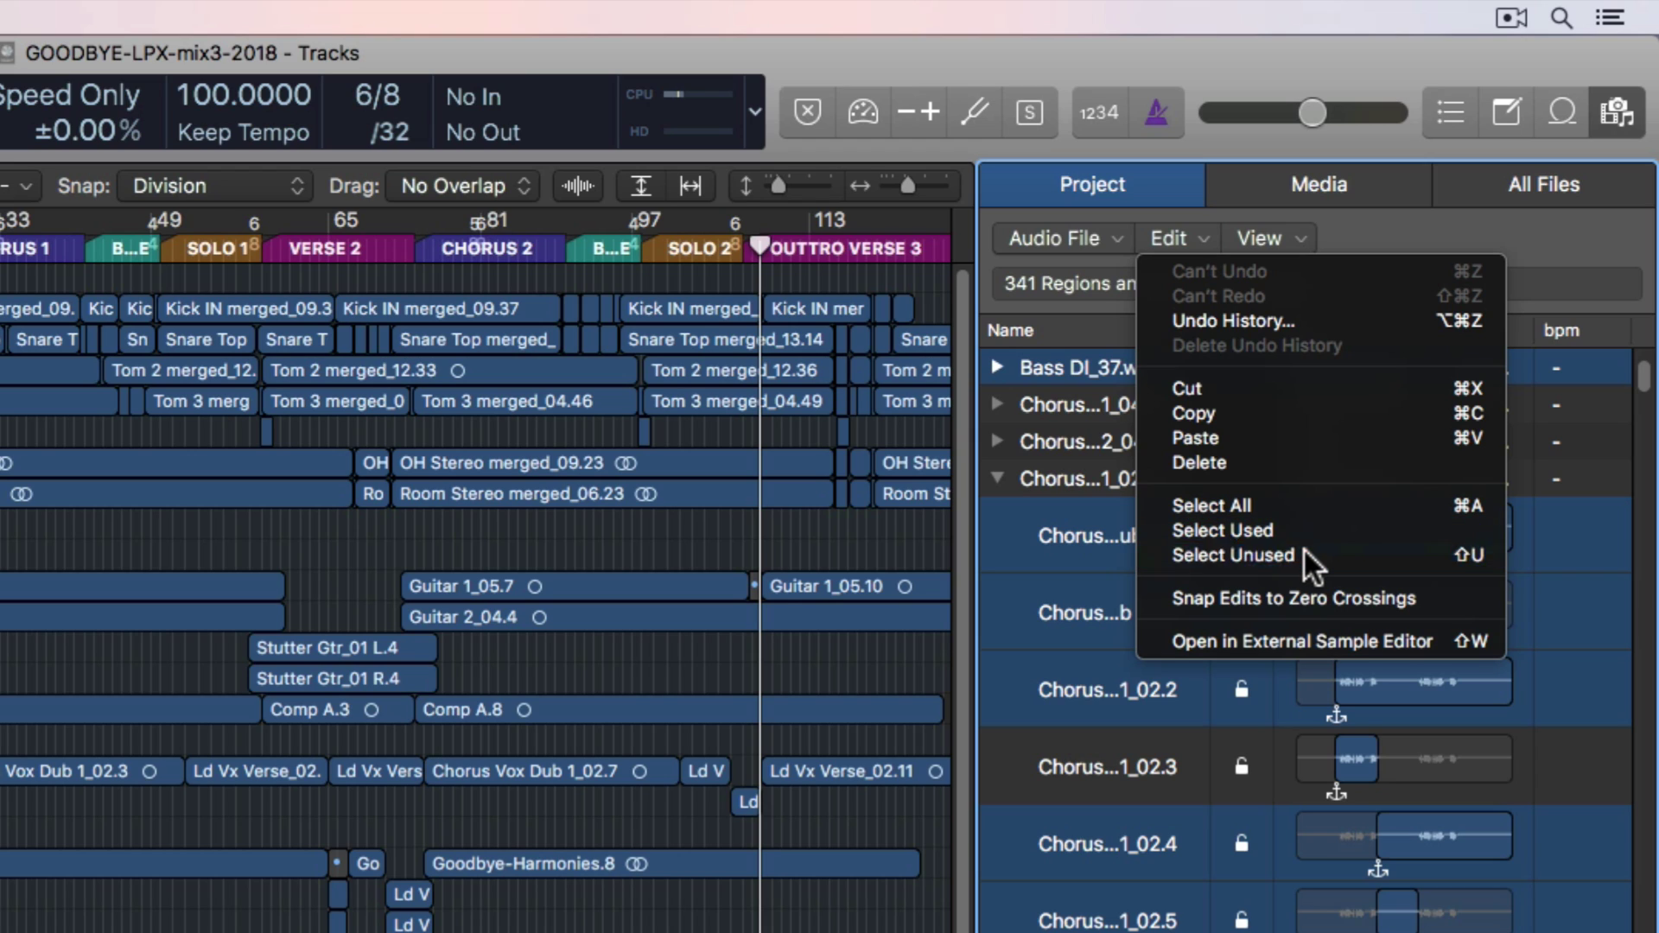
click(1200, 242)
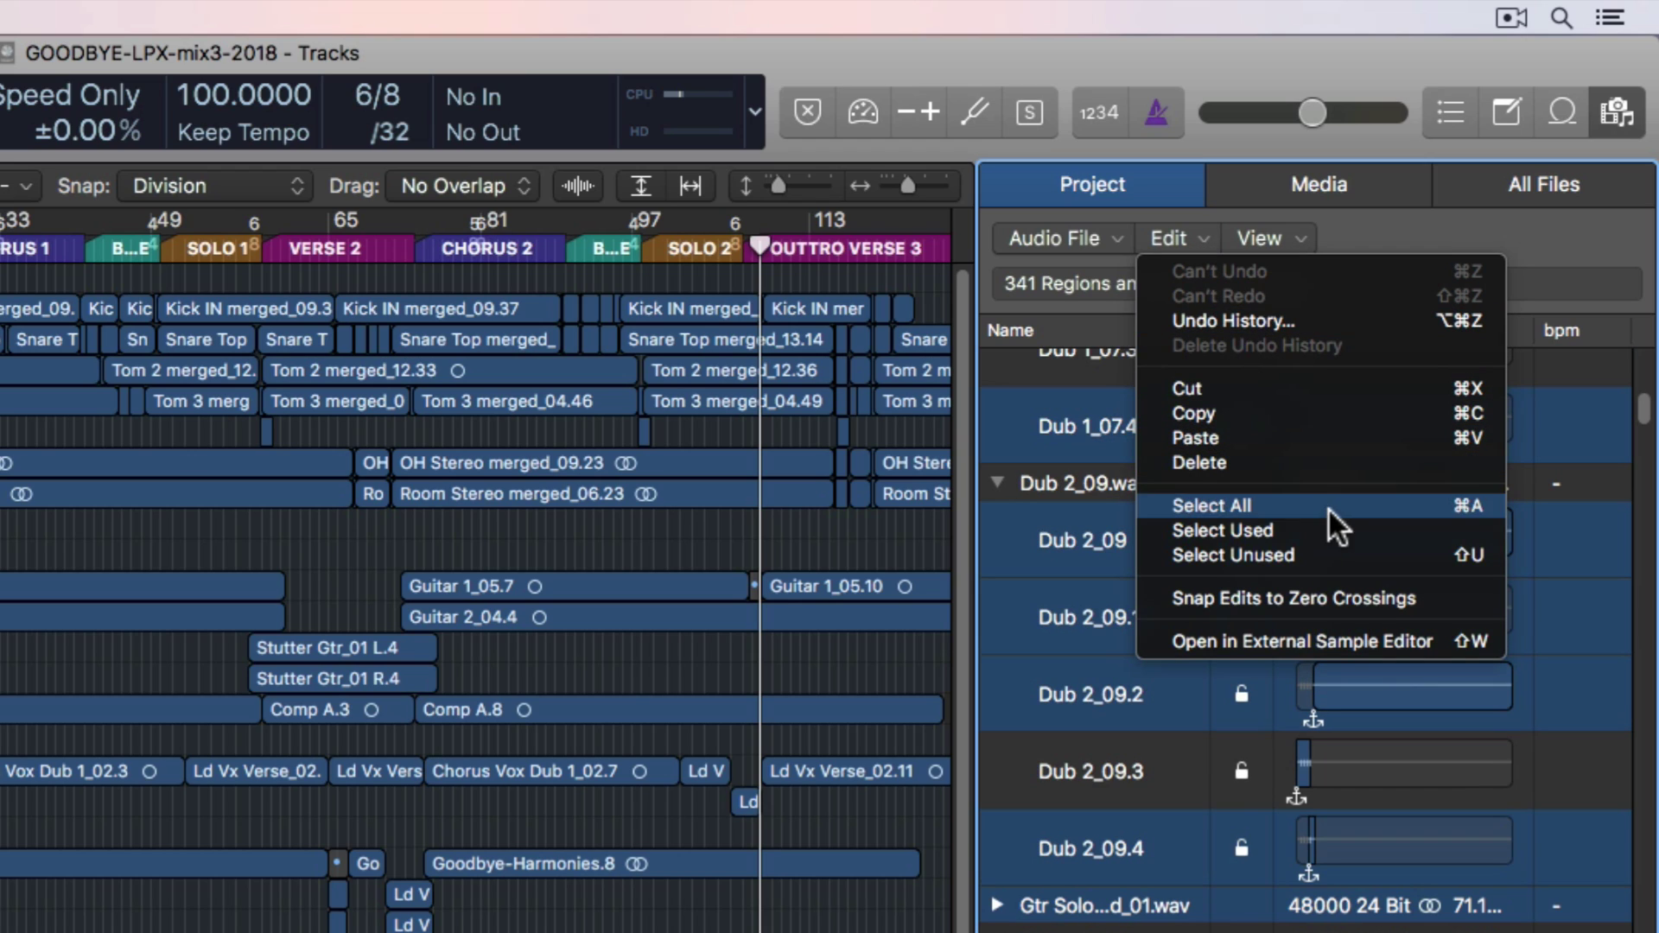
click(1325, 548)
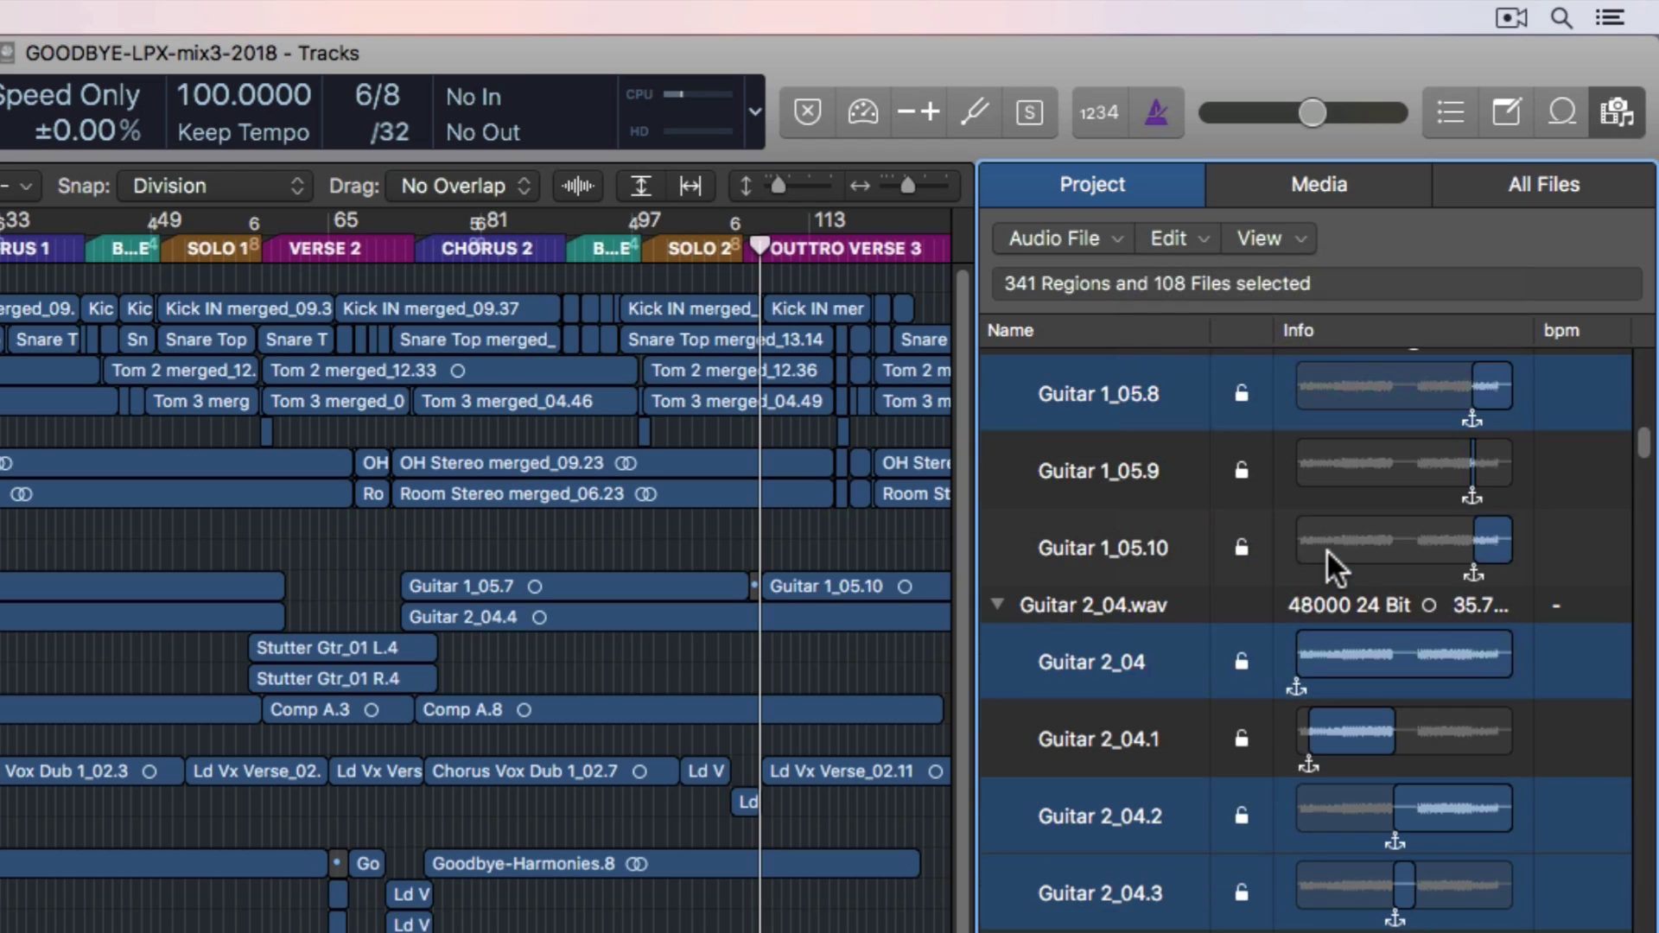
click(1093, 236)
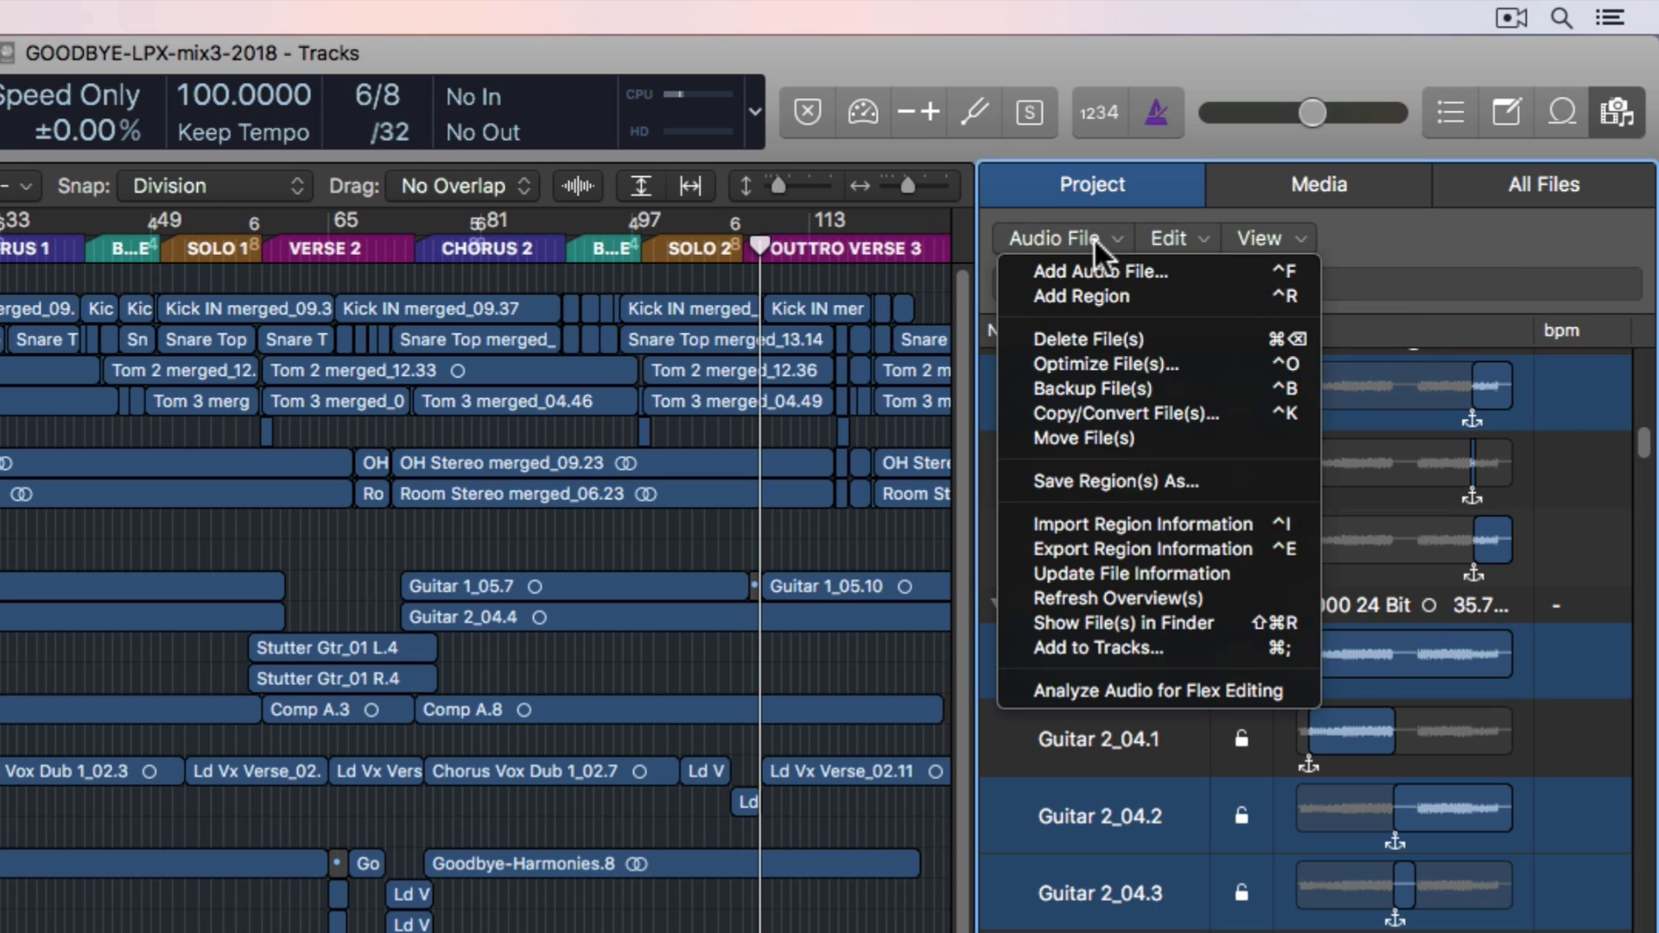
Permanently delete the 108 unused audio files, then play from bar 41 to verify the song
click(1199, 341)
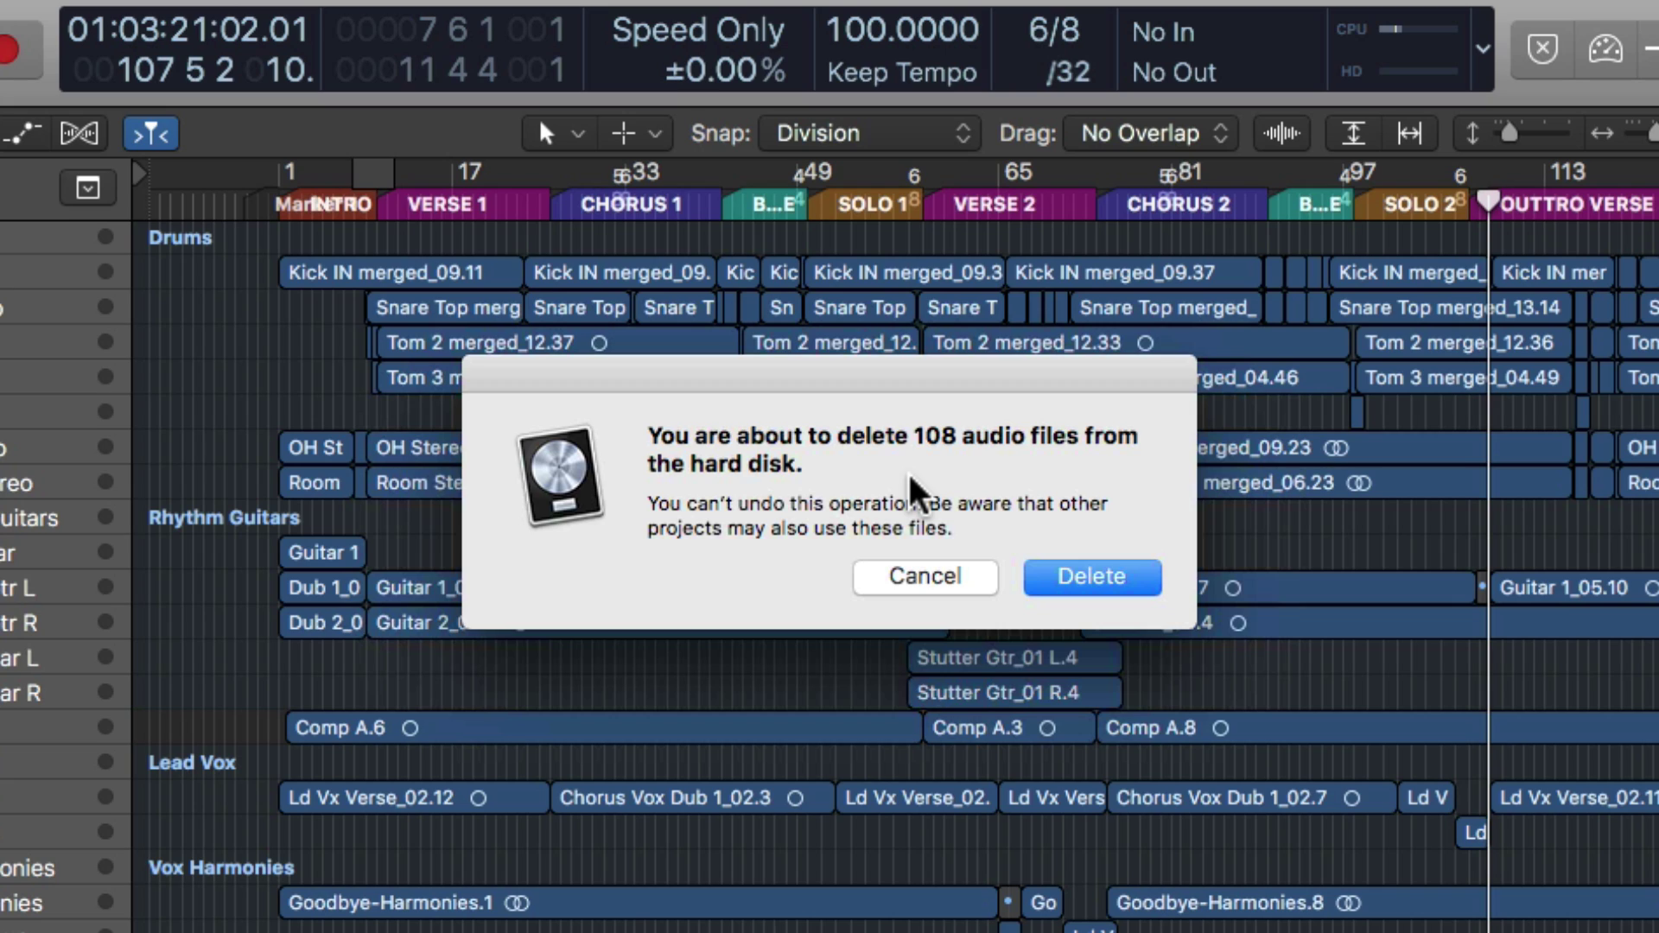
click(1106, 584)
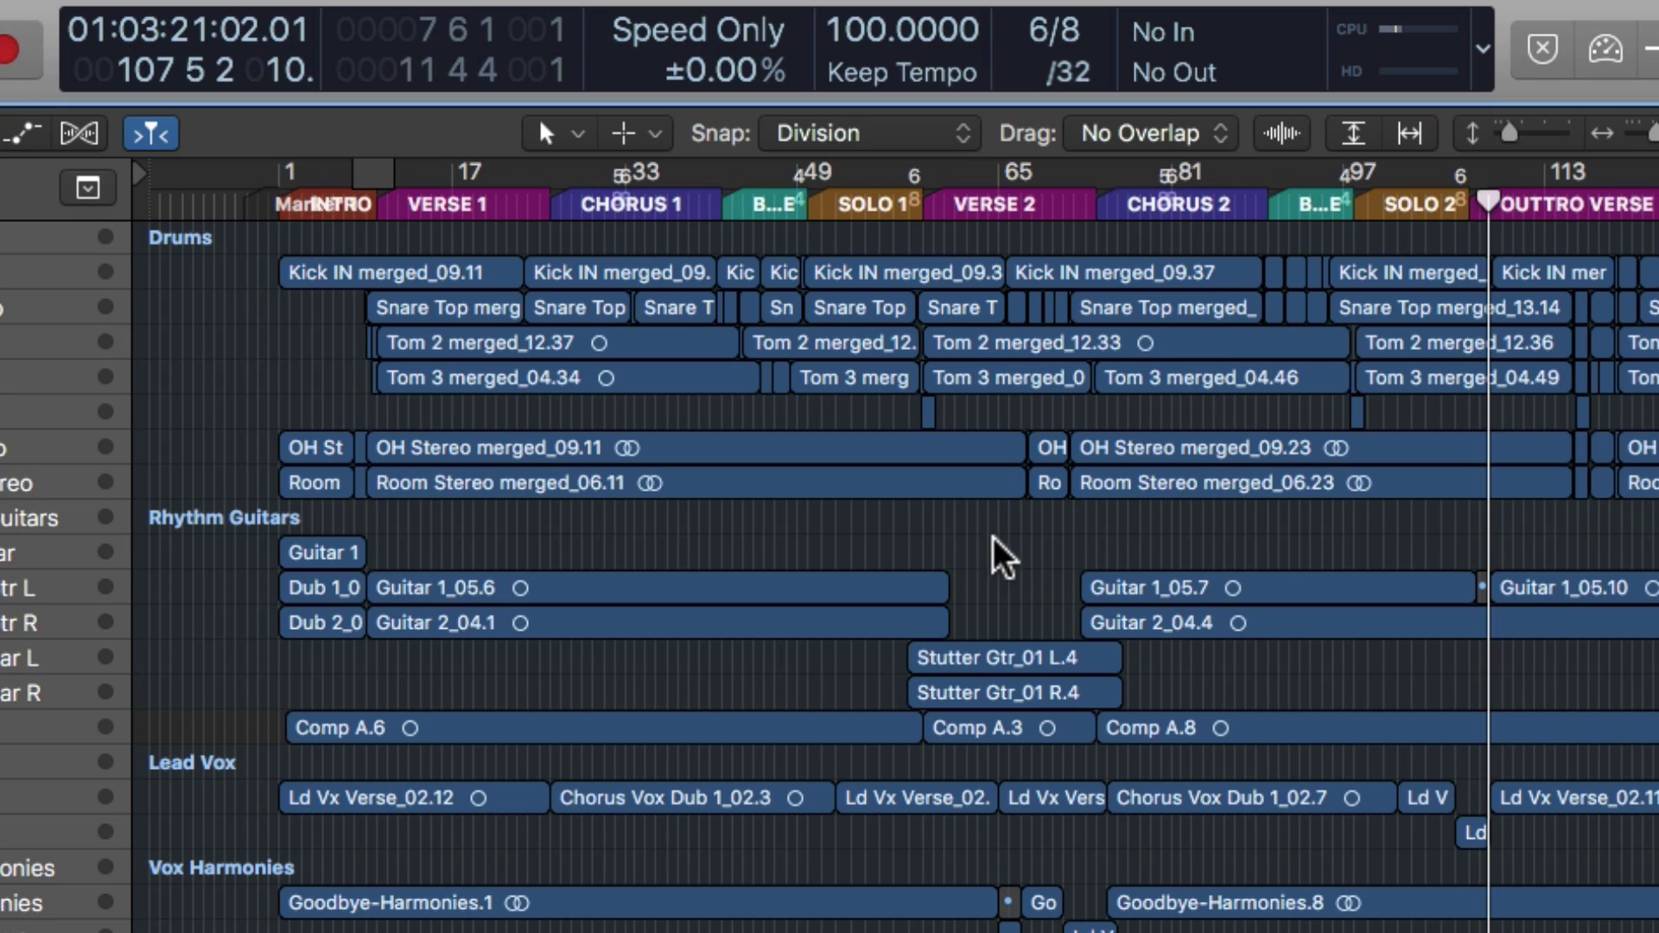
click(275, 206)
drag(278, 206, 722, 208)
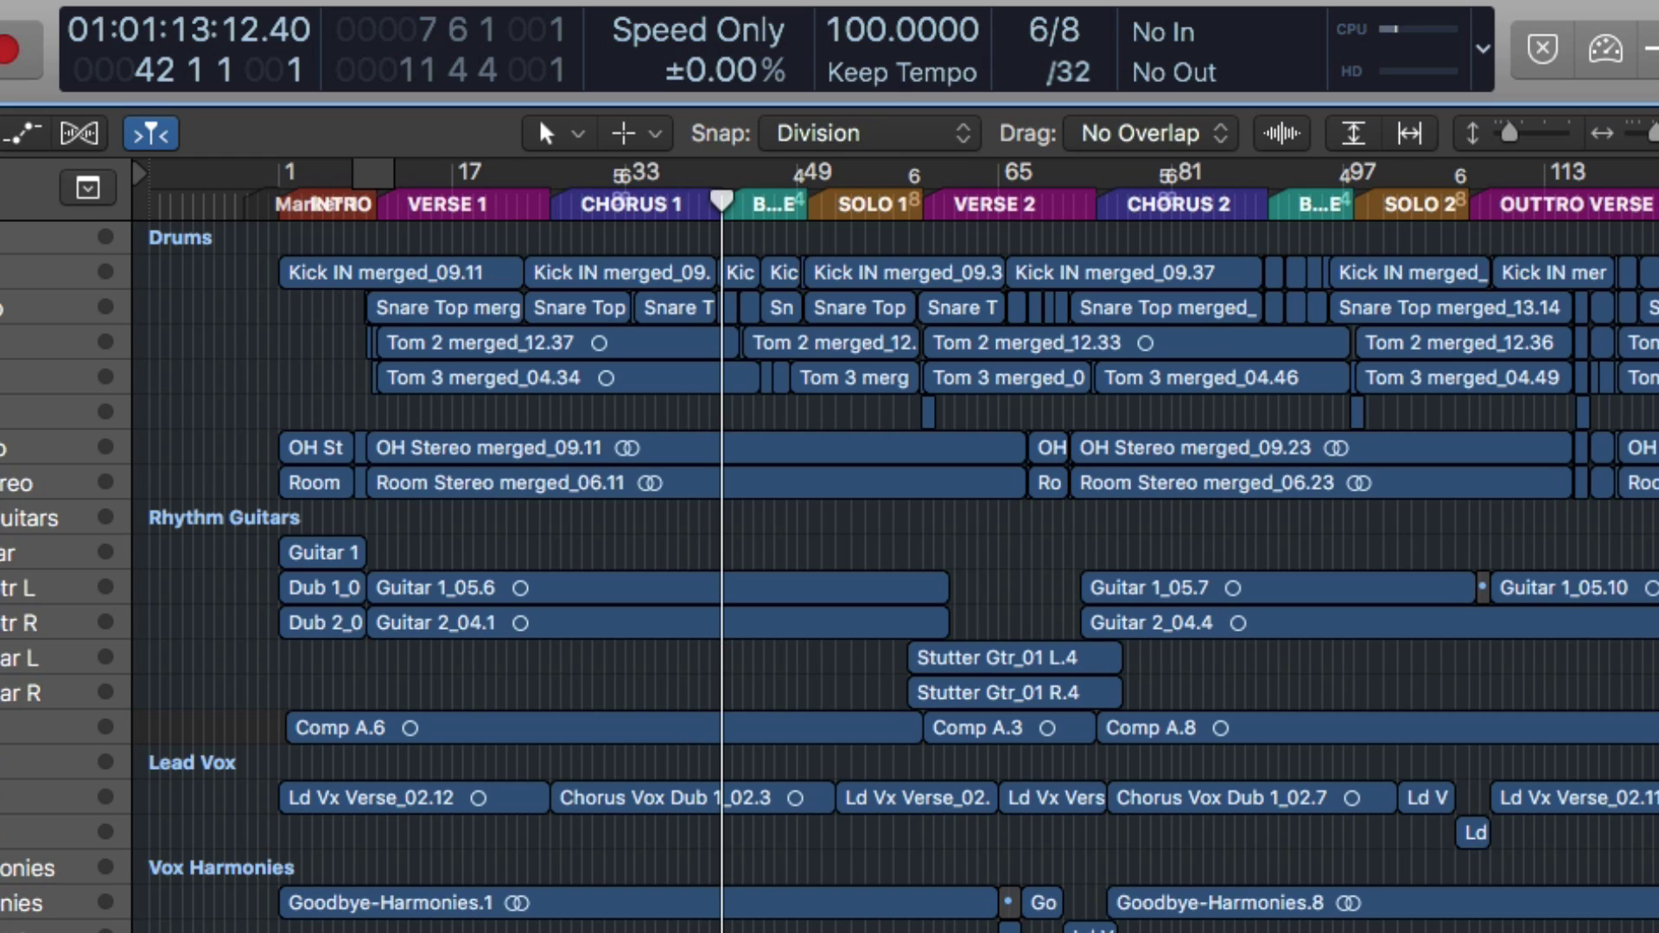
key(space)
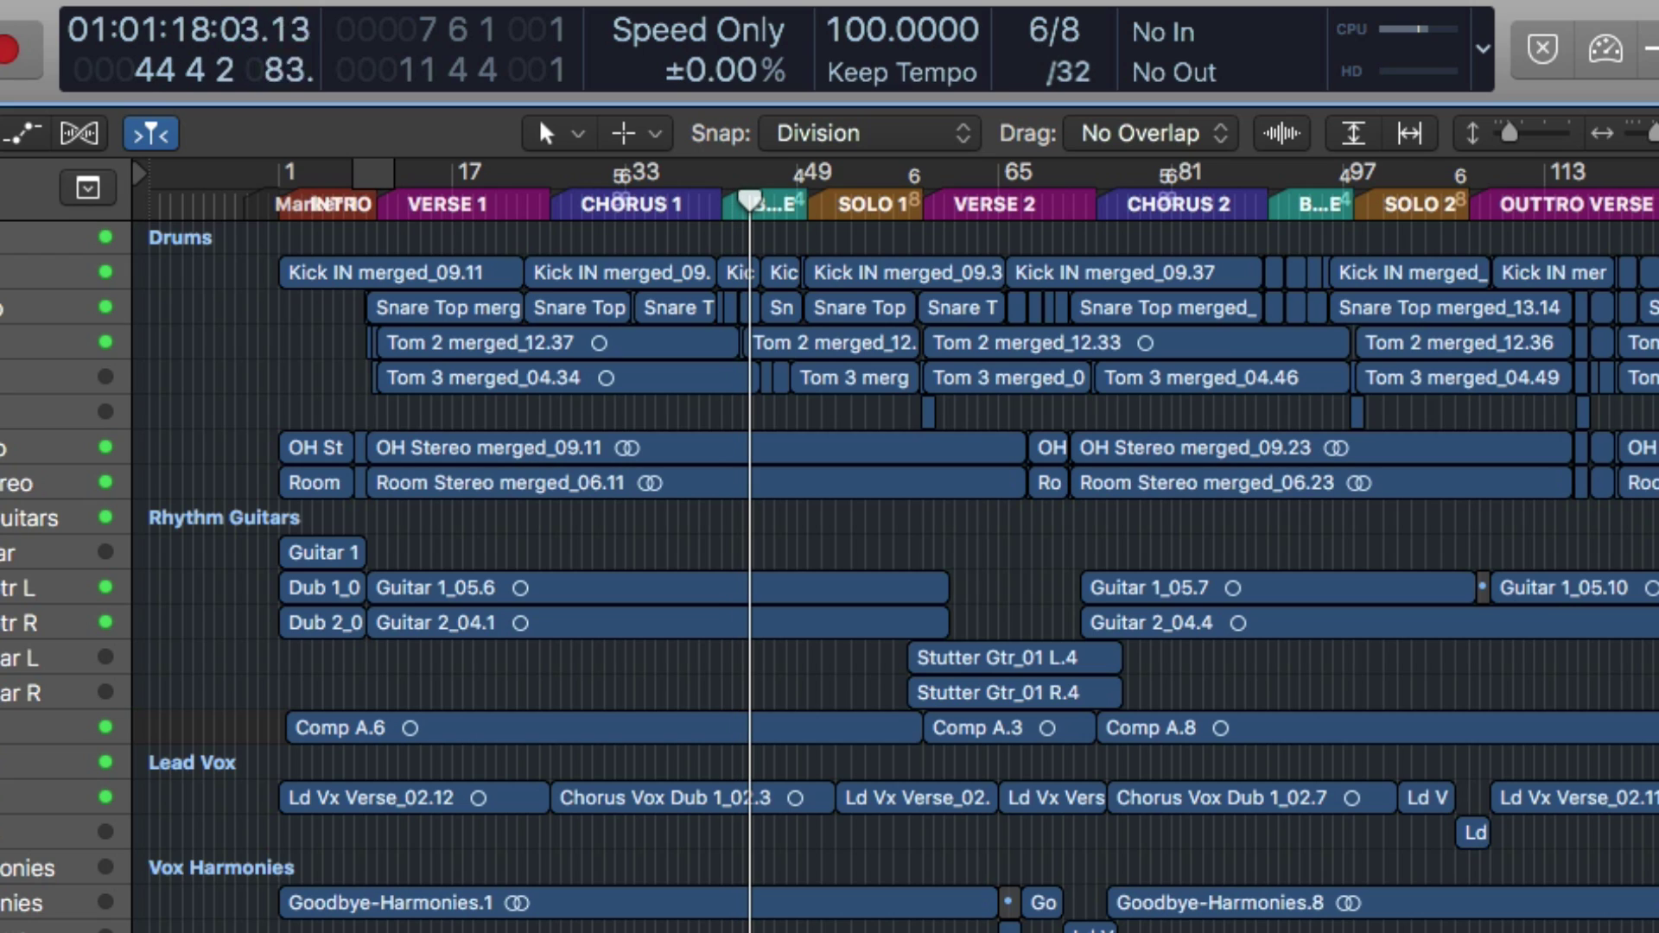
key(space)
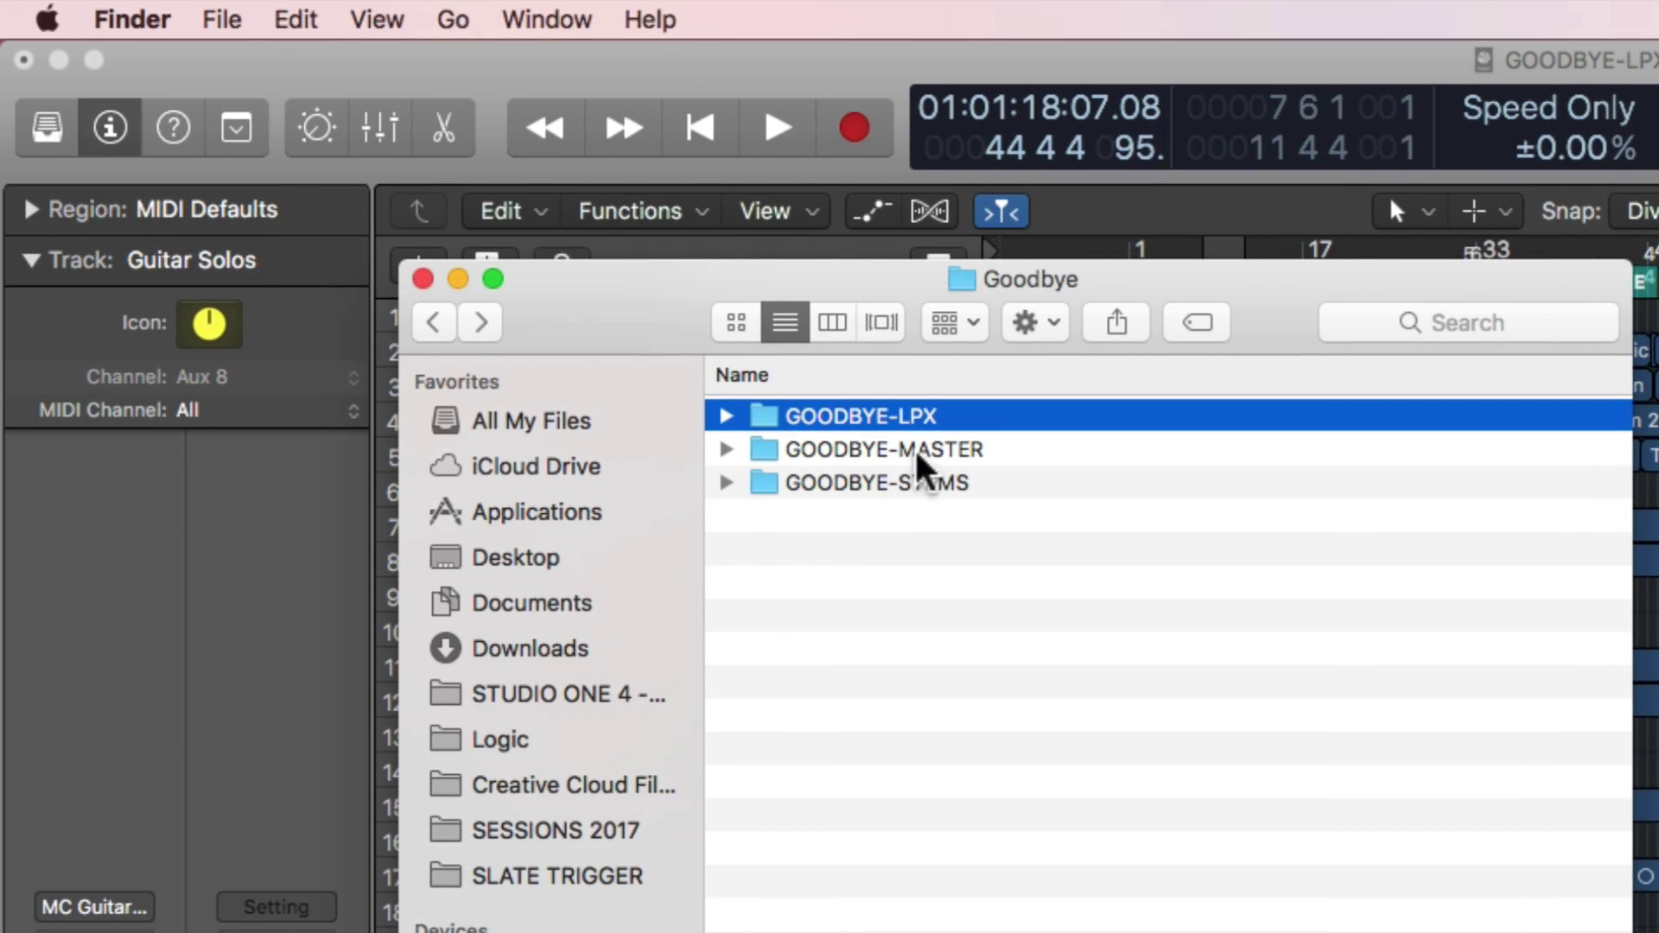
Get Info on GOODBYE-LPX to confirm it now measures 2.16 GB across 90 items
right_click(553, 383)
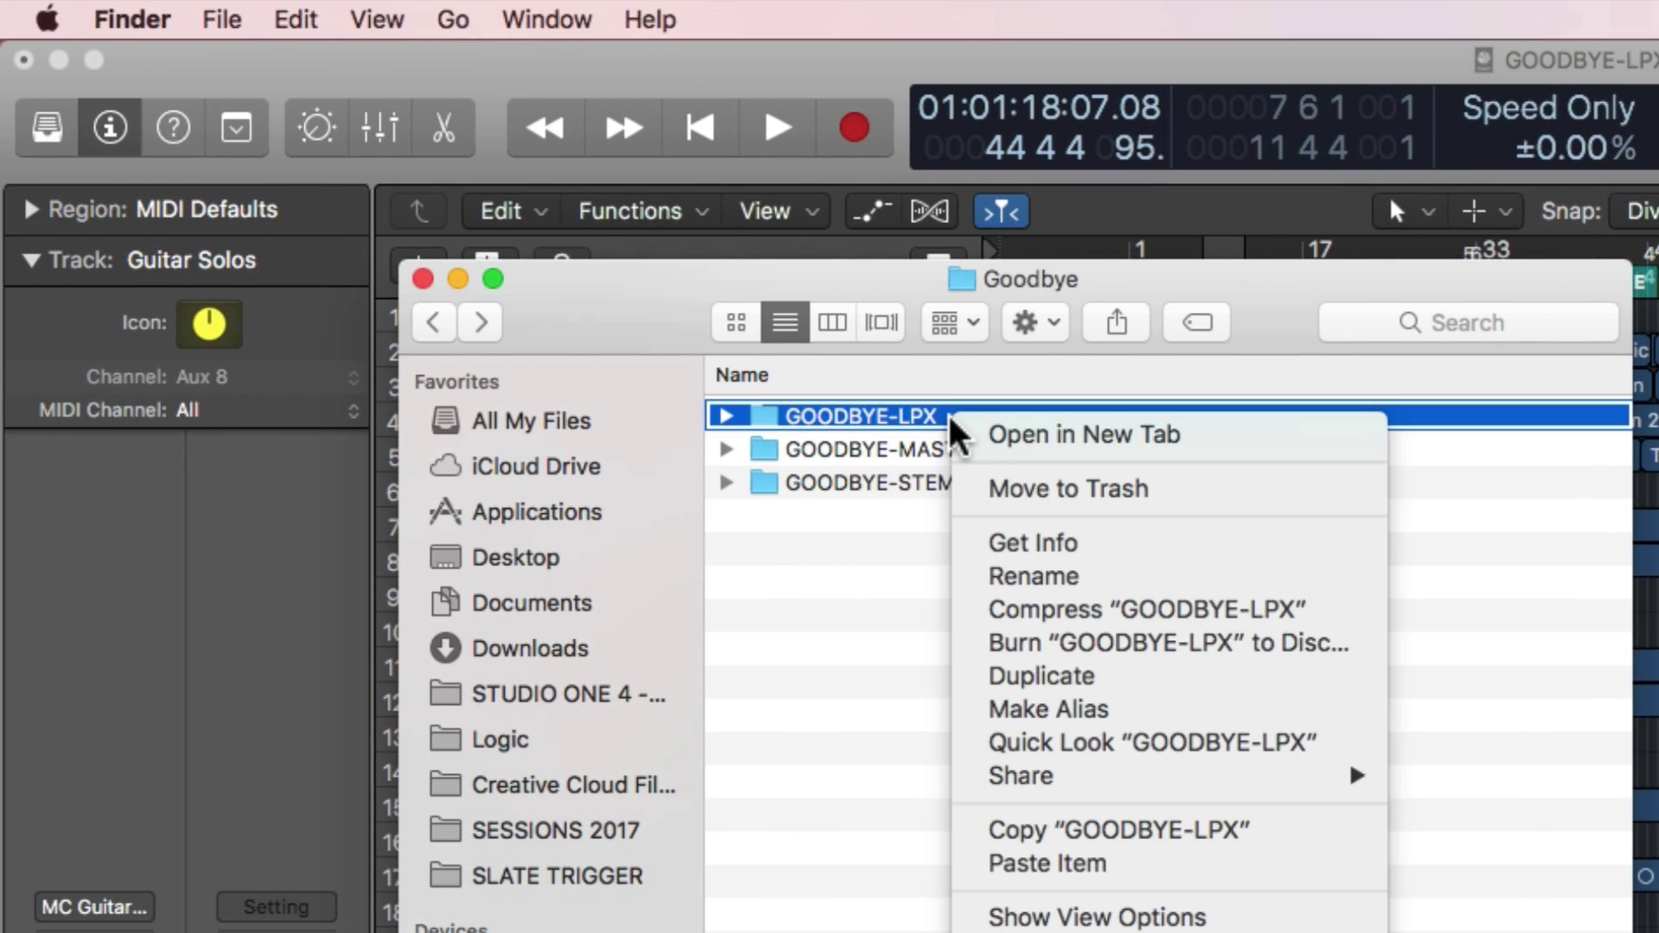
click(1095, 543)
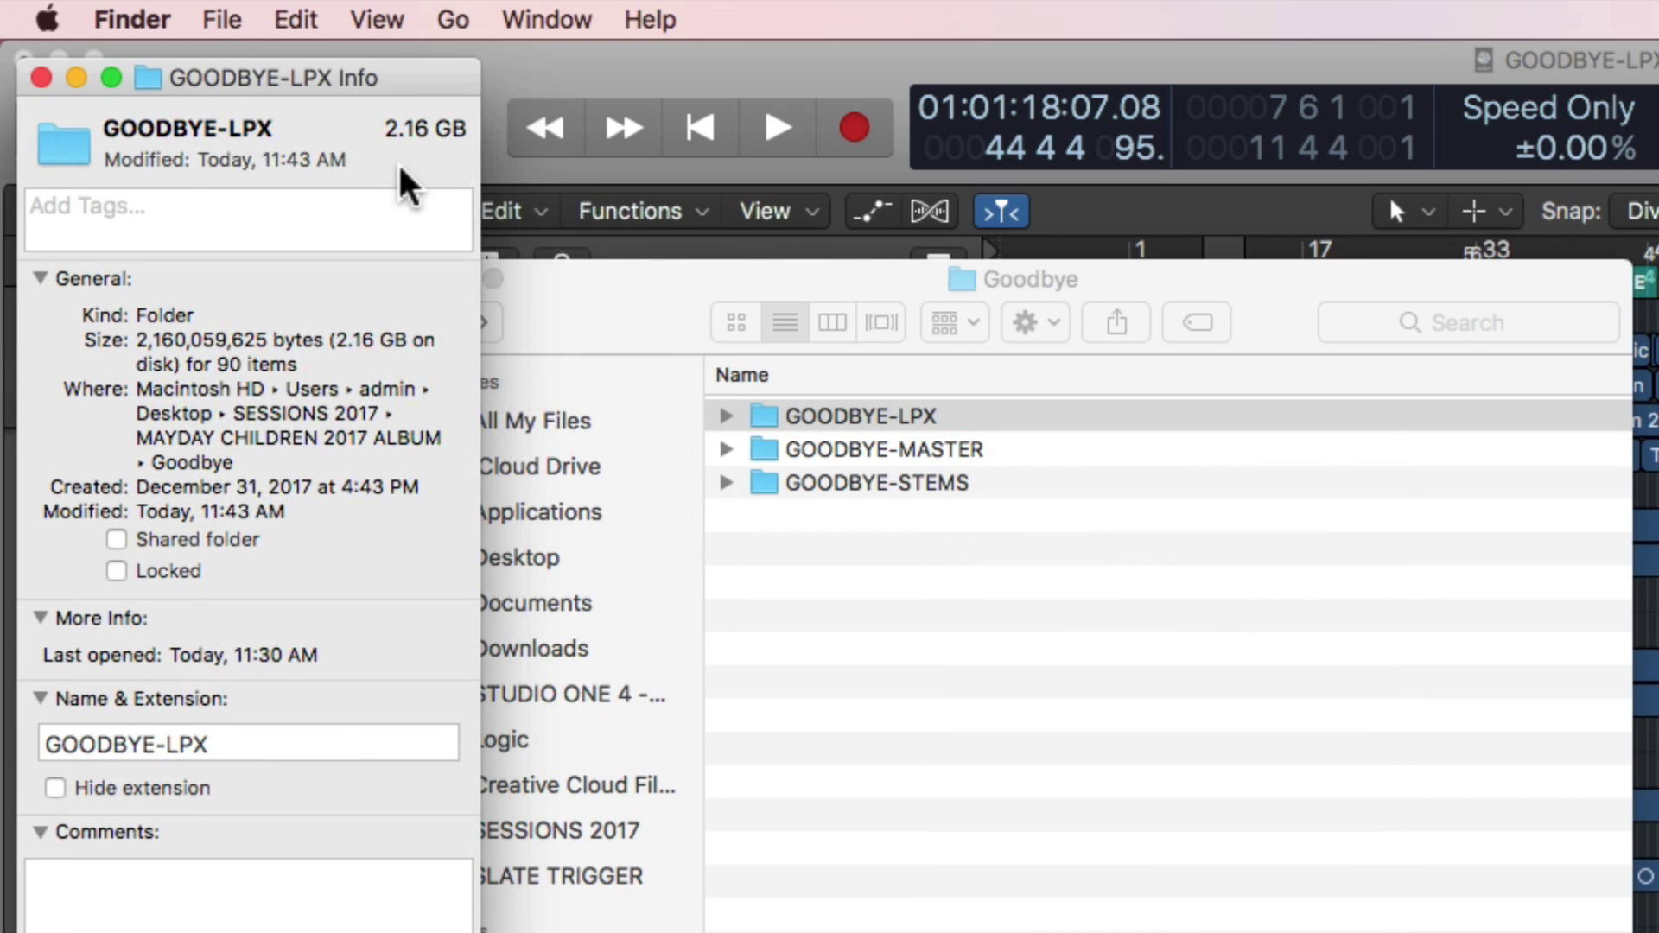